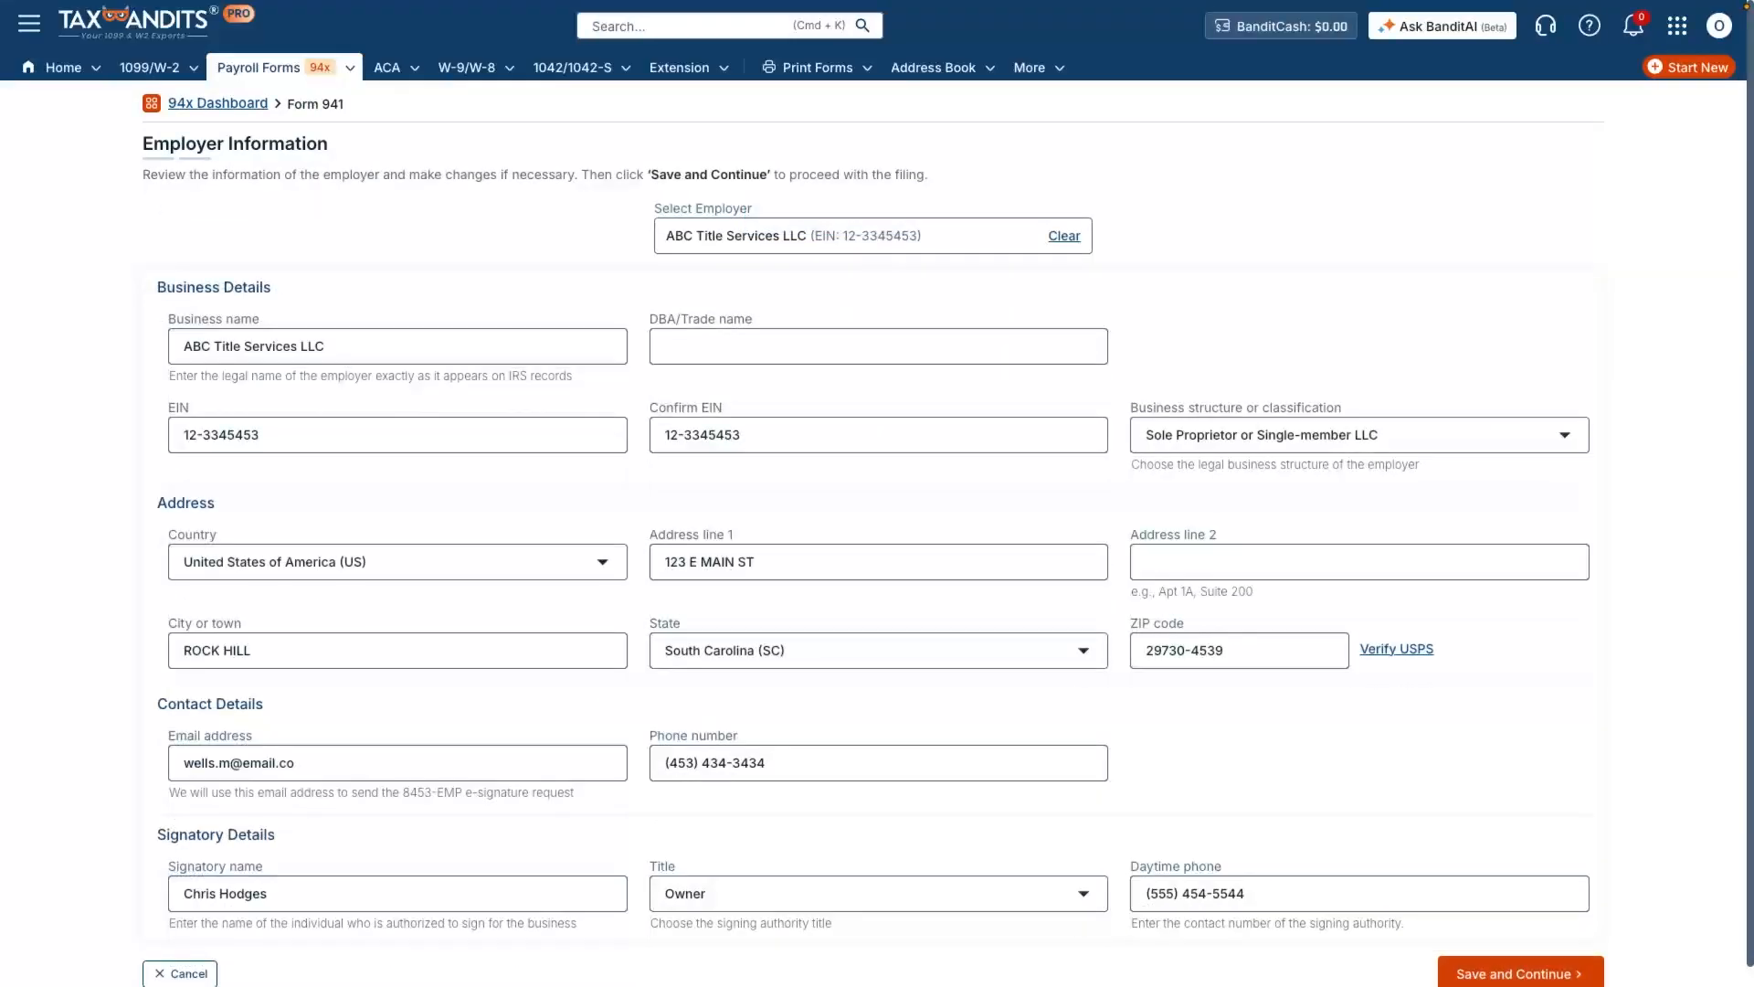
# - Confirm the employer information, start the Form 941 filing for Quarter 1, 2026, and accept the authorized filer consent
pyautogui.click(1521, 973)
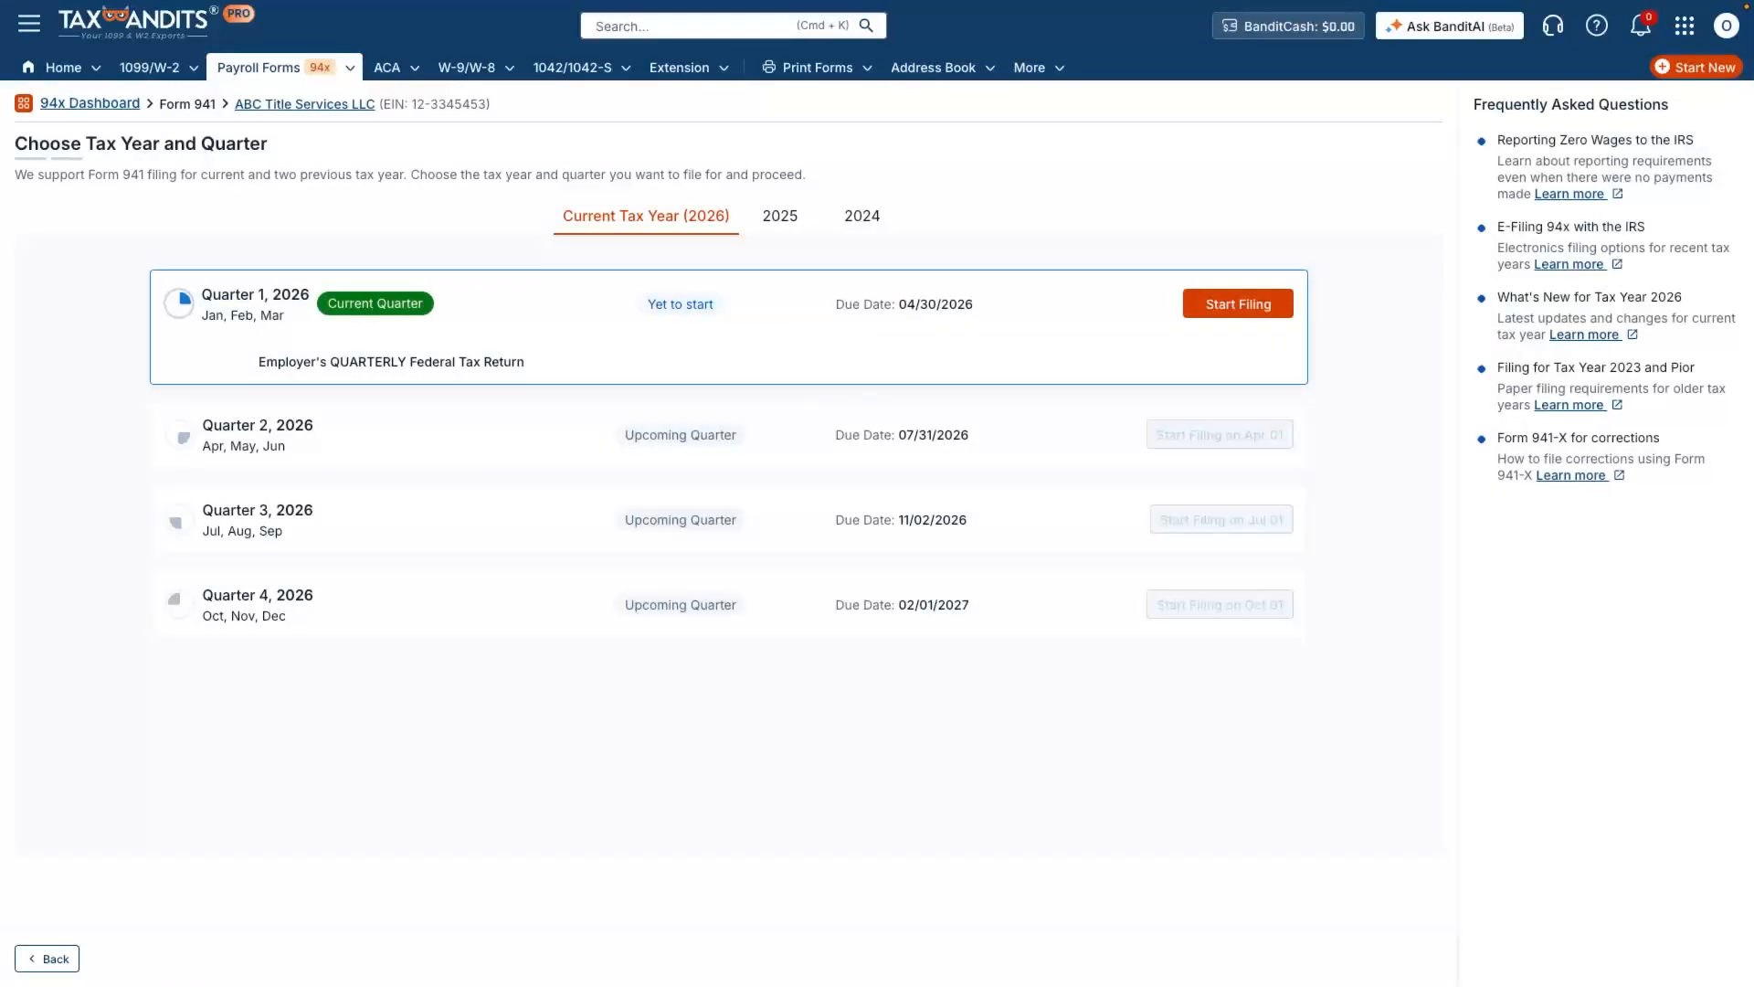
pyautogui.click(1238, 303)
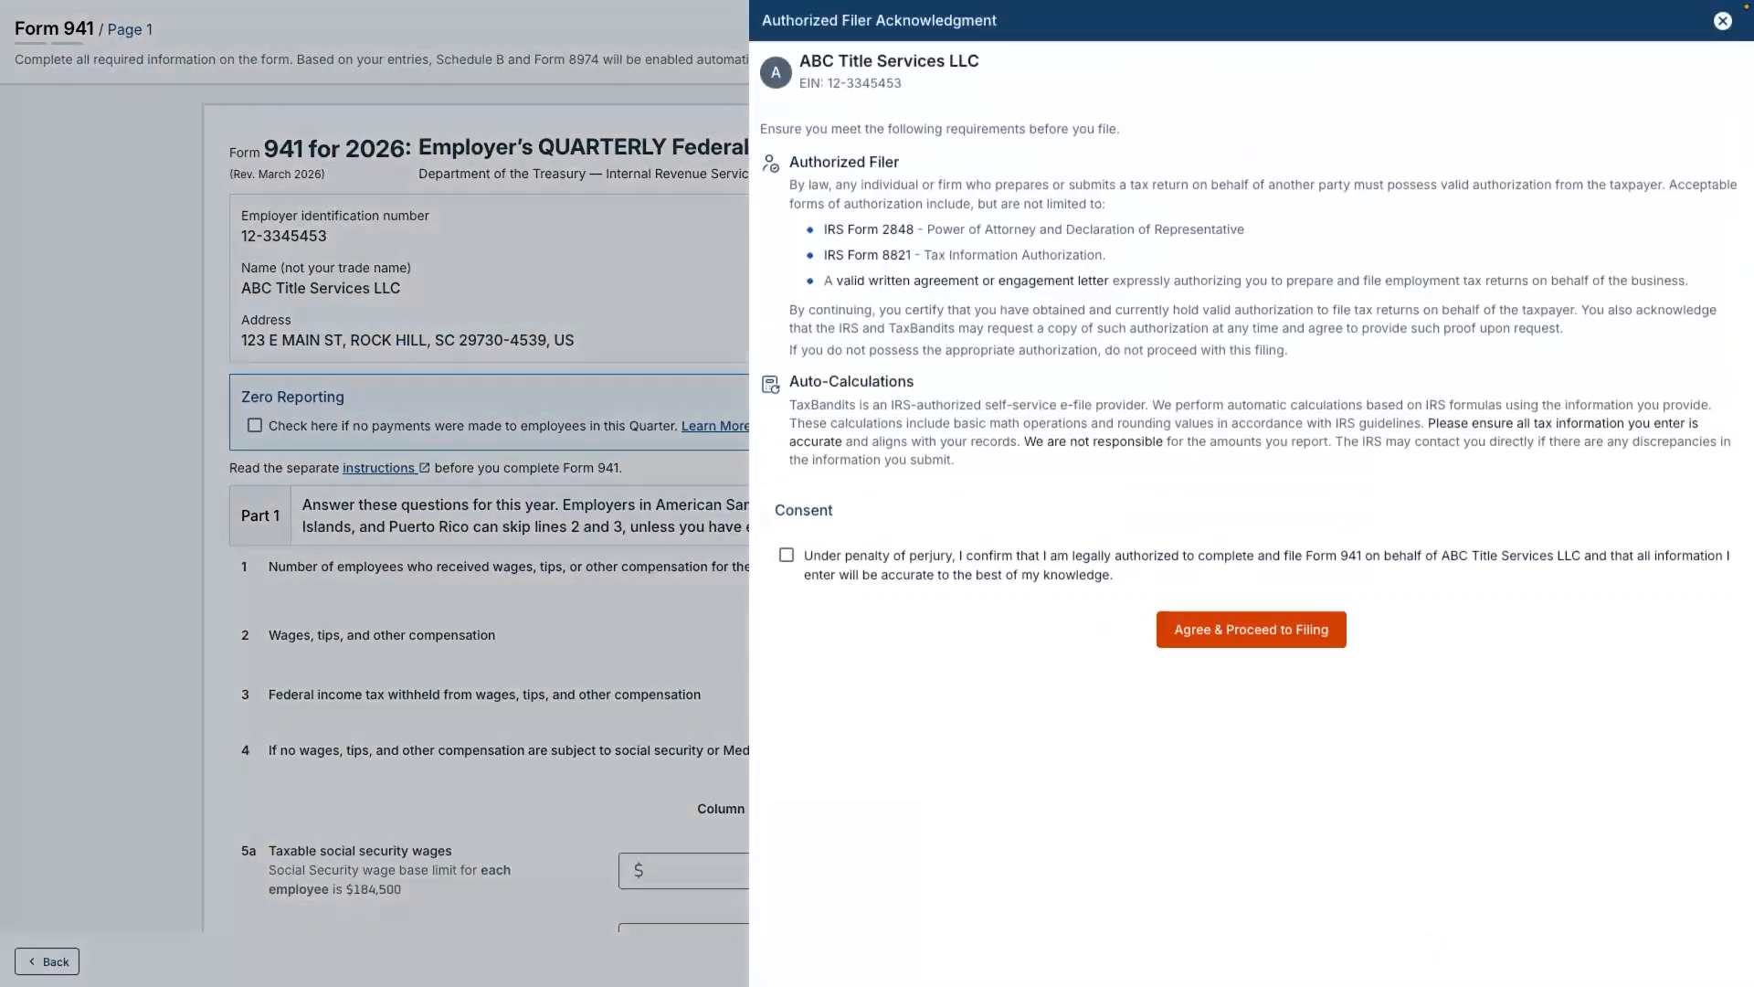
pyautogui.click(786, 554)
pyautogui.click(1251, 629)
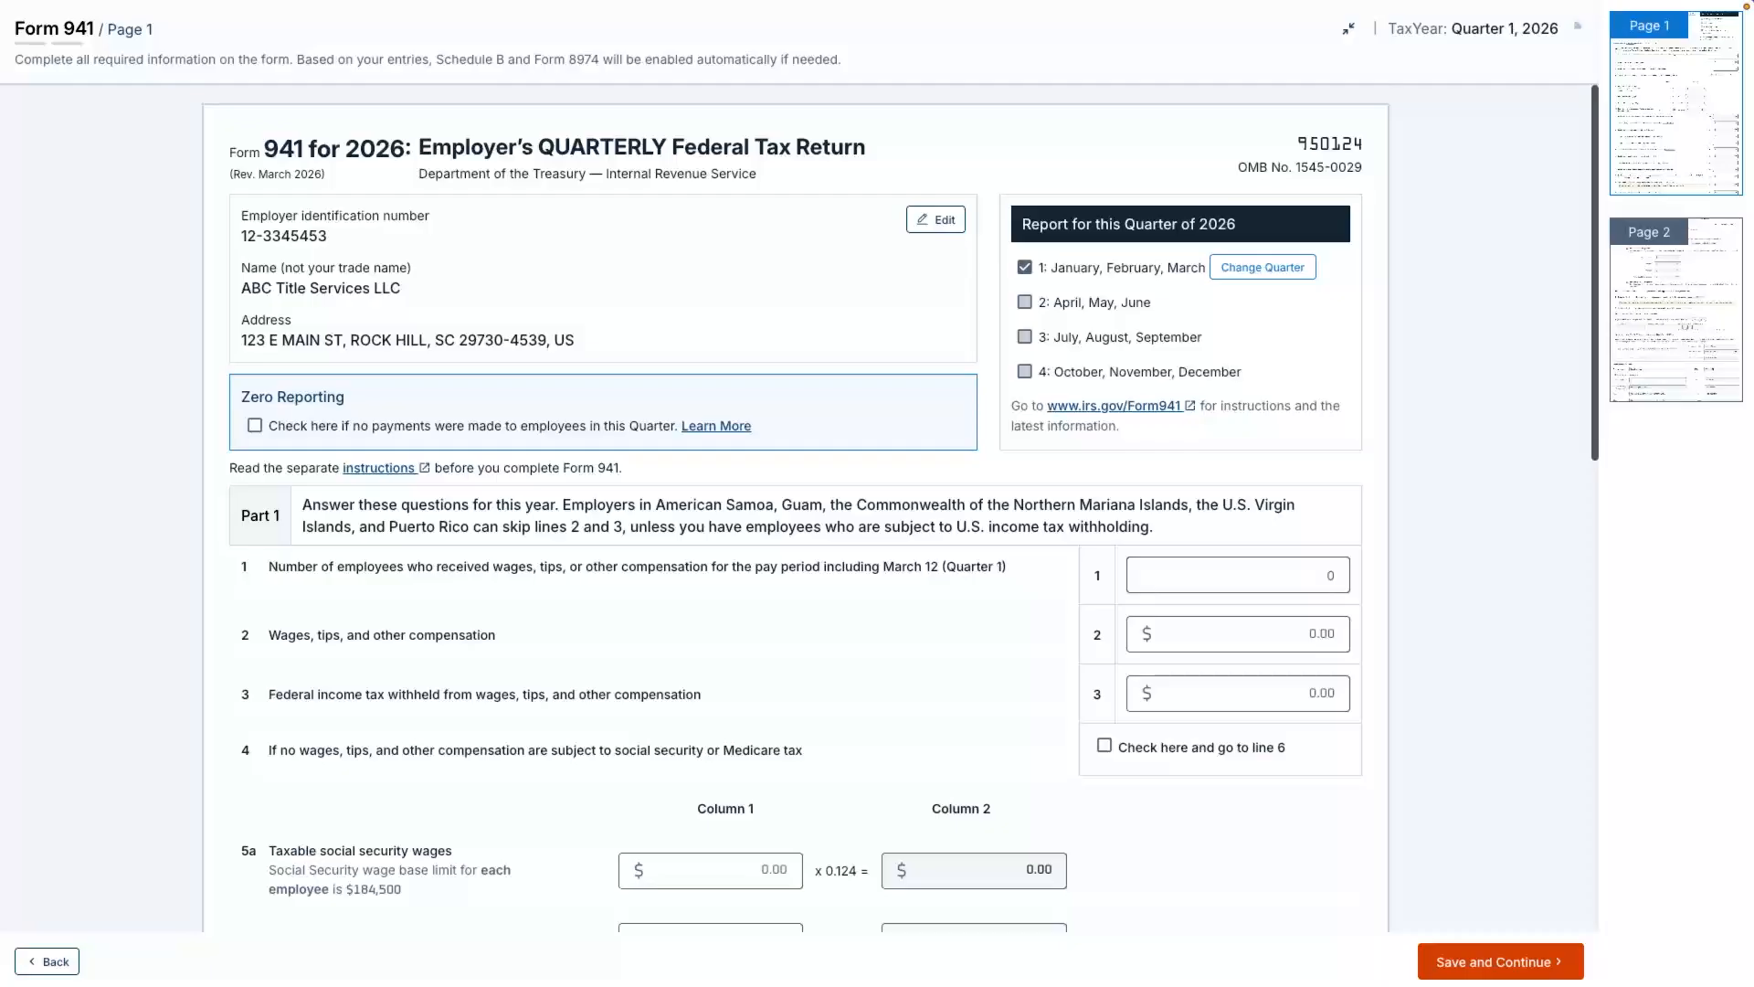
# - Fill in lines 1 to 3 with 5 employees, $60,000.00 in wages, and $6,500.00 in federal income tax withheld
pyautogui.click(1238, 576)
pyautogui.press('Tab')
pyautogui.press('Tab')
pyautogui.write('60,000')
pyautogui.press('Tab')
pyautogui.write('6500')
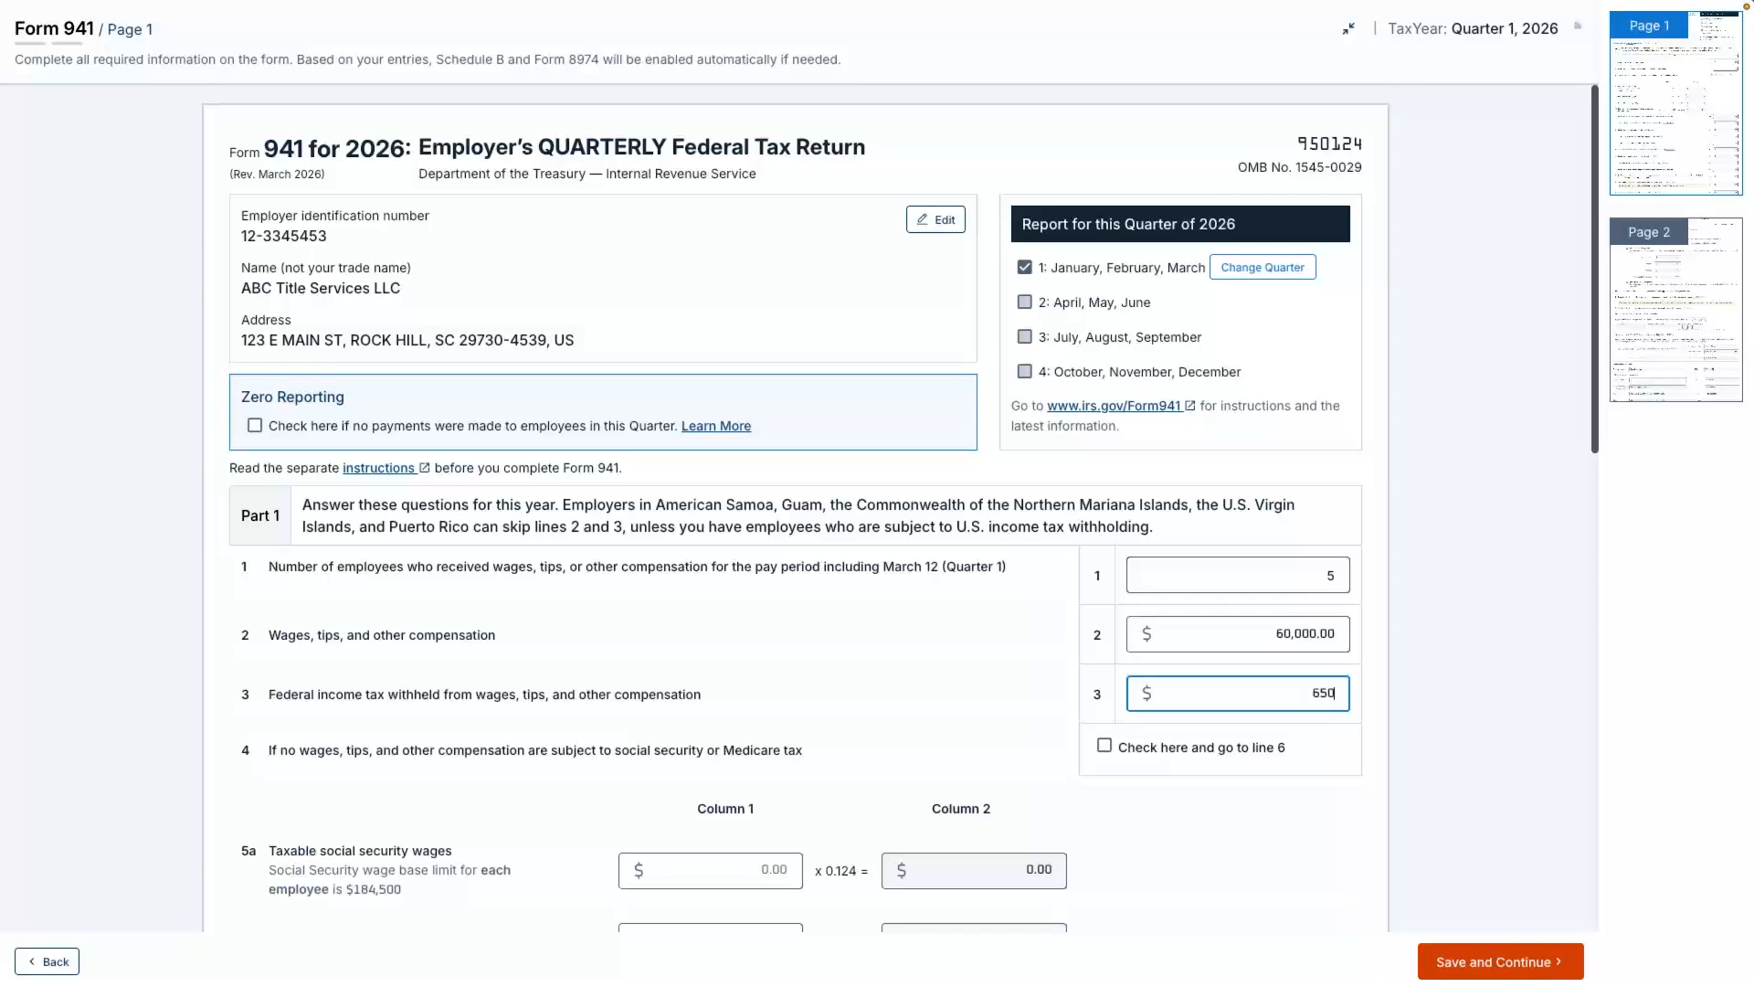
pyautogui.press('Tab')
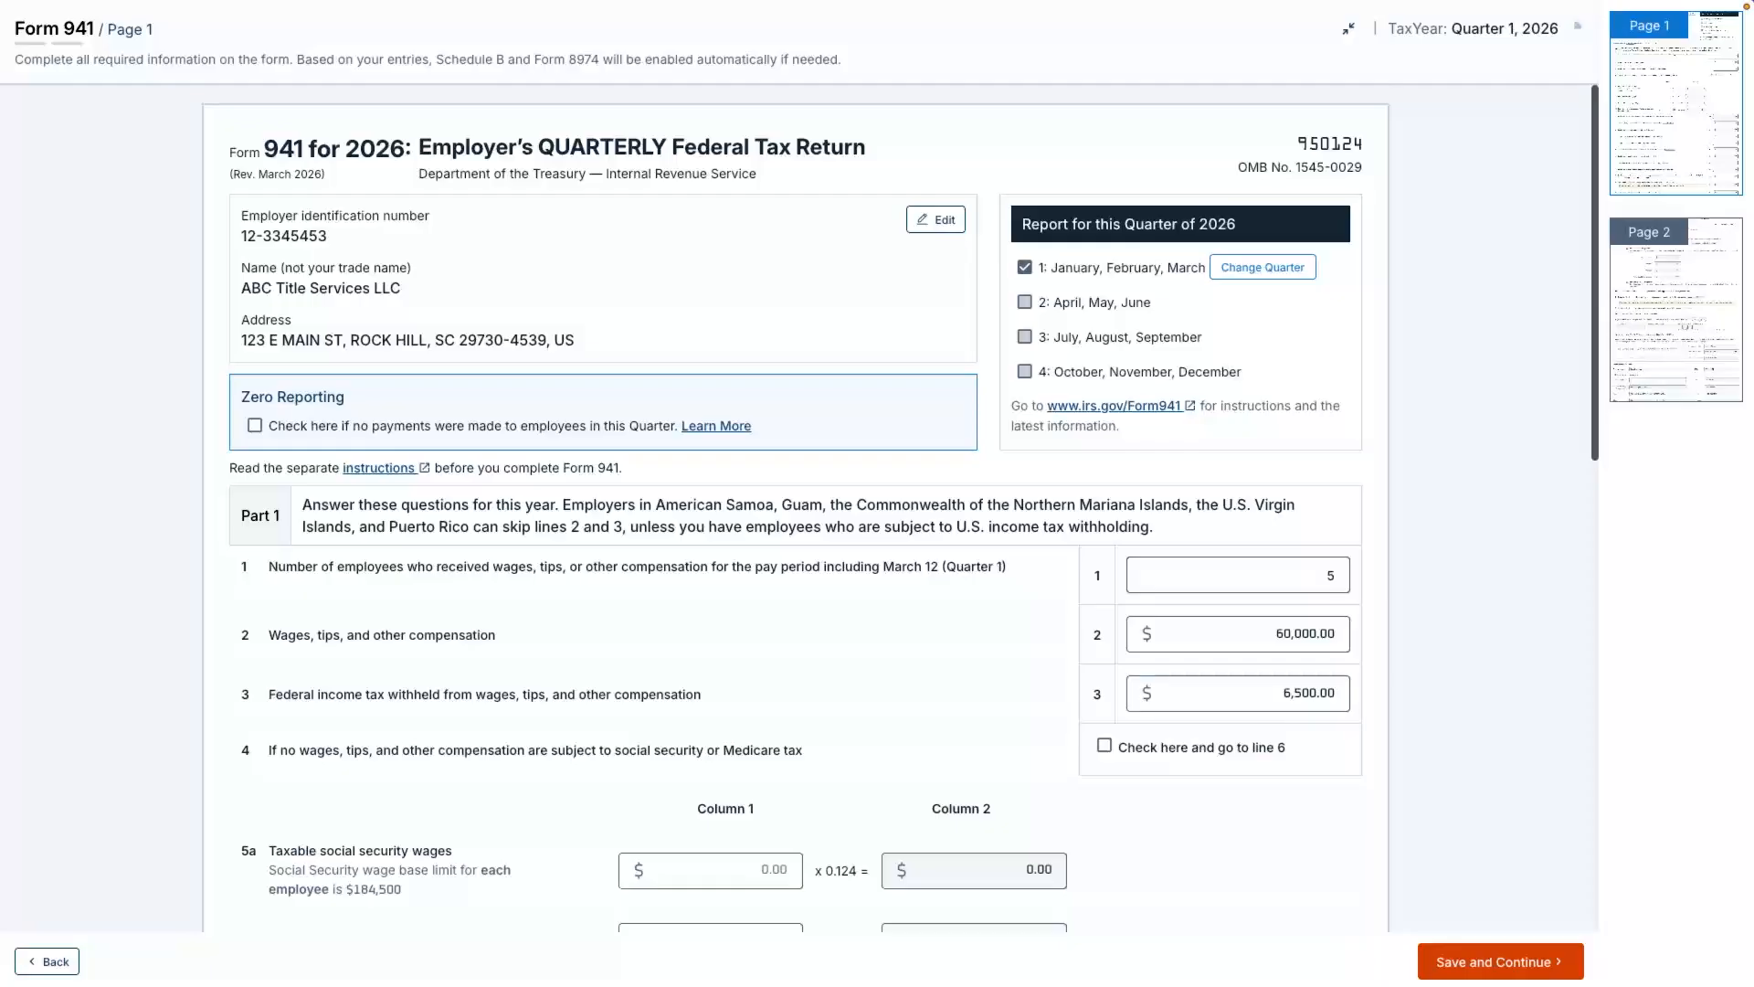
# - Enter $60,000.00 for taxable social security wages (5a) and taxable Medicare wages and tips (5c), and save page 1
pyautogui.scroll(-6, 900, 507)
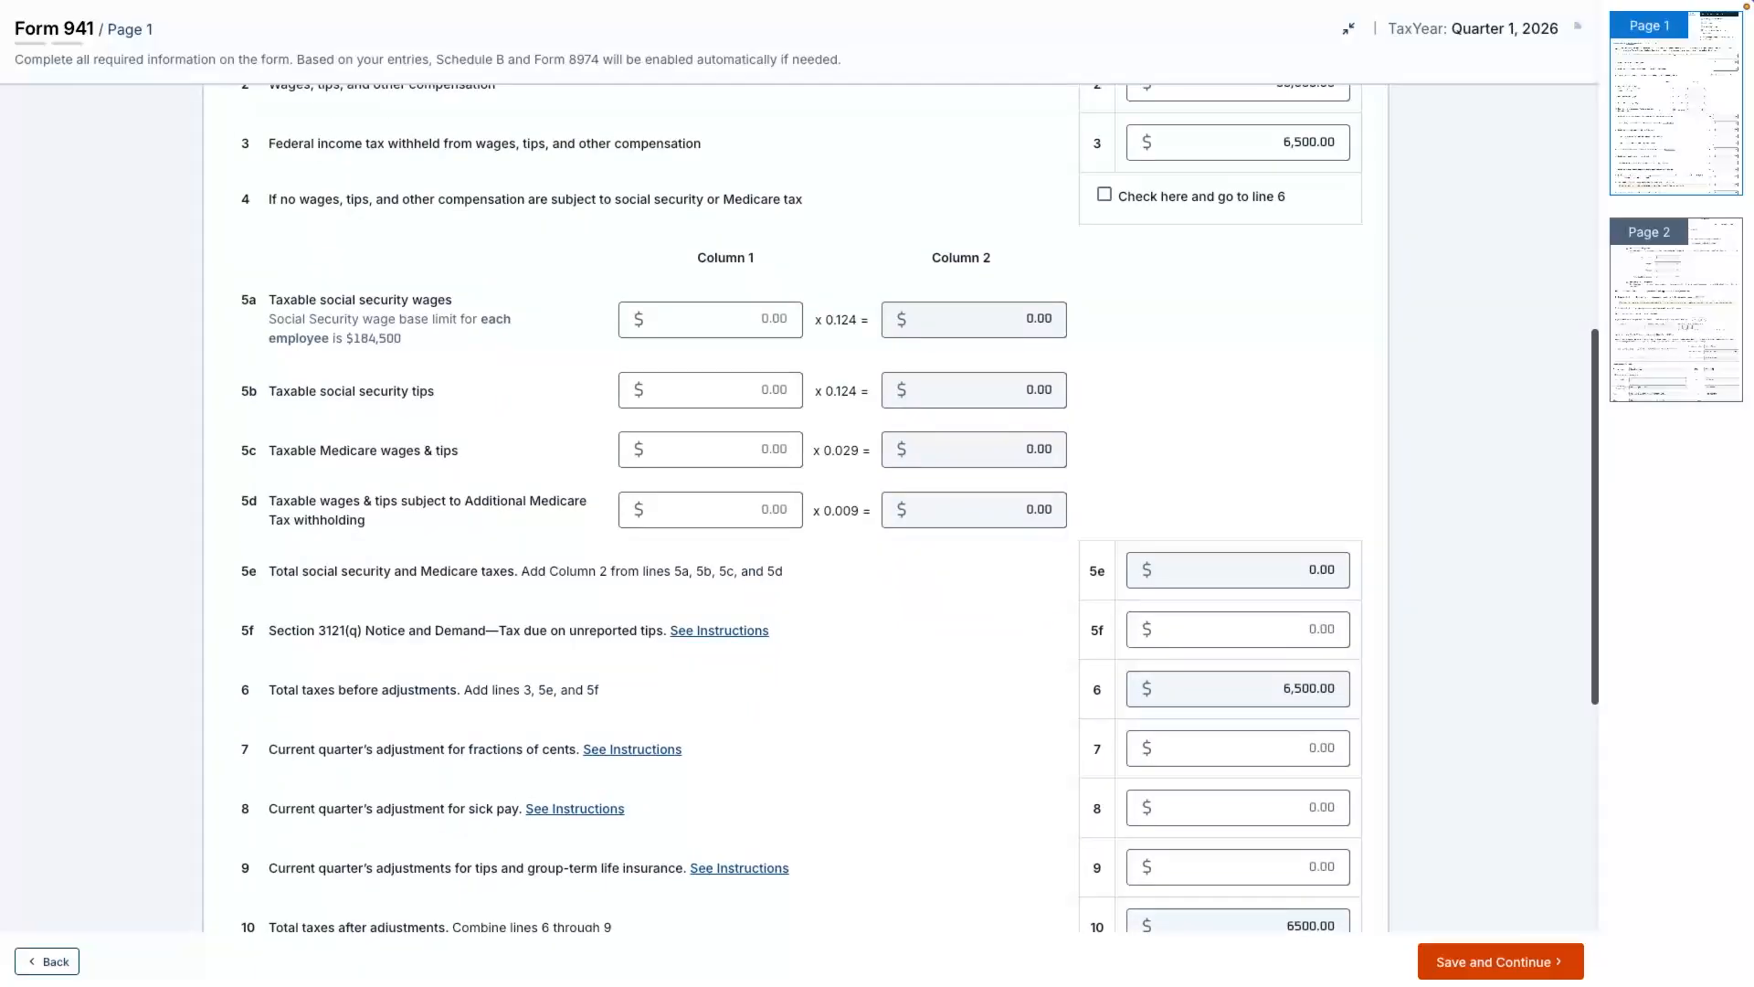
pyautogui.click(711, 320)
pyautogui.write('600000.00')
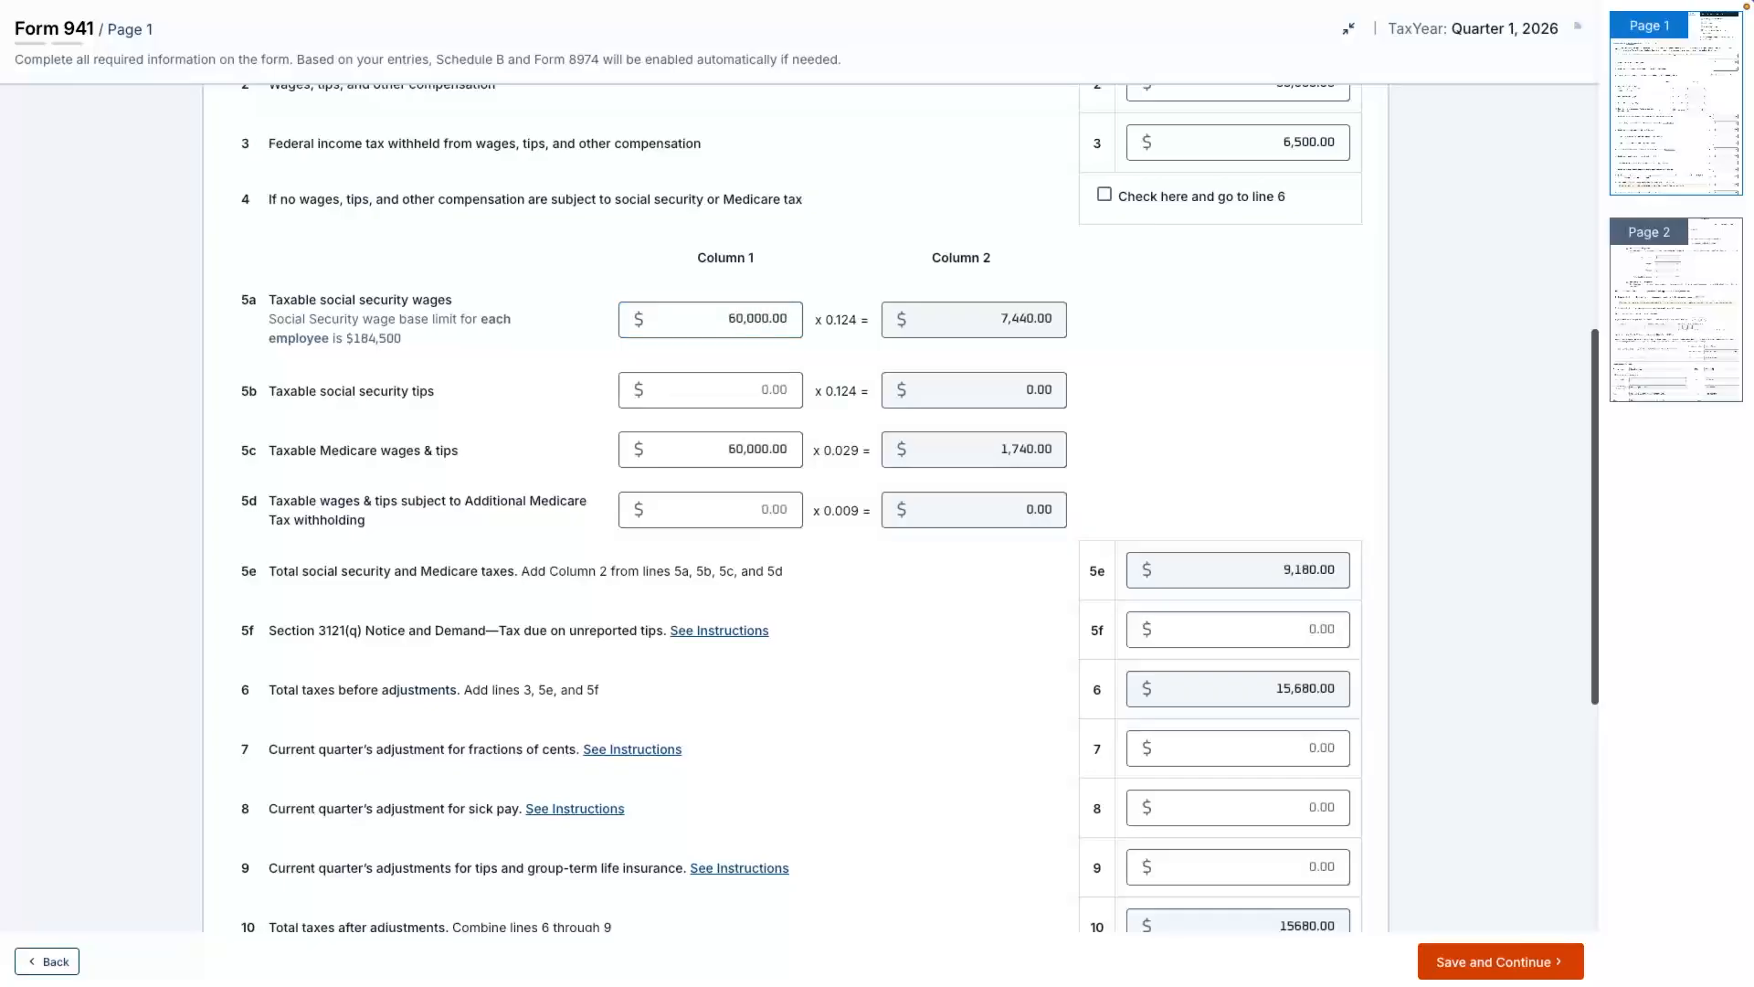
pyautogui.scroll(-6, 795, 508)
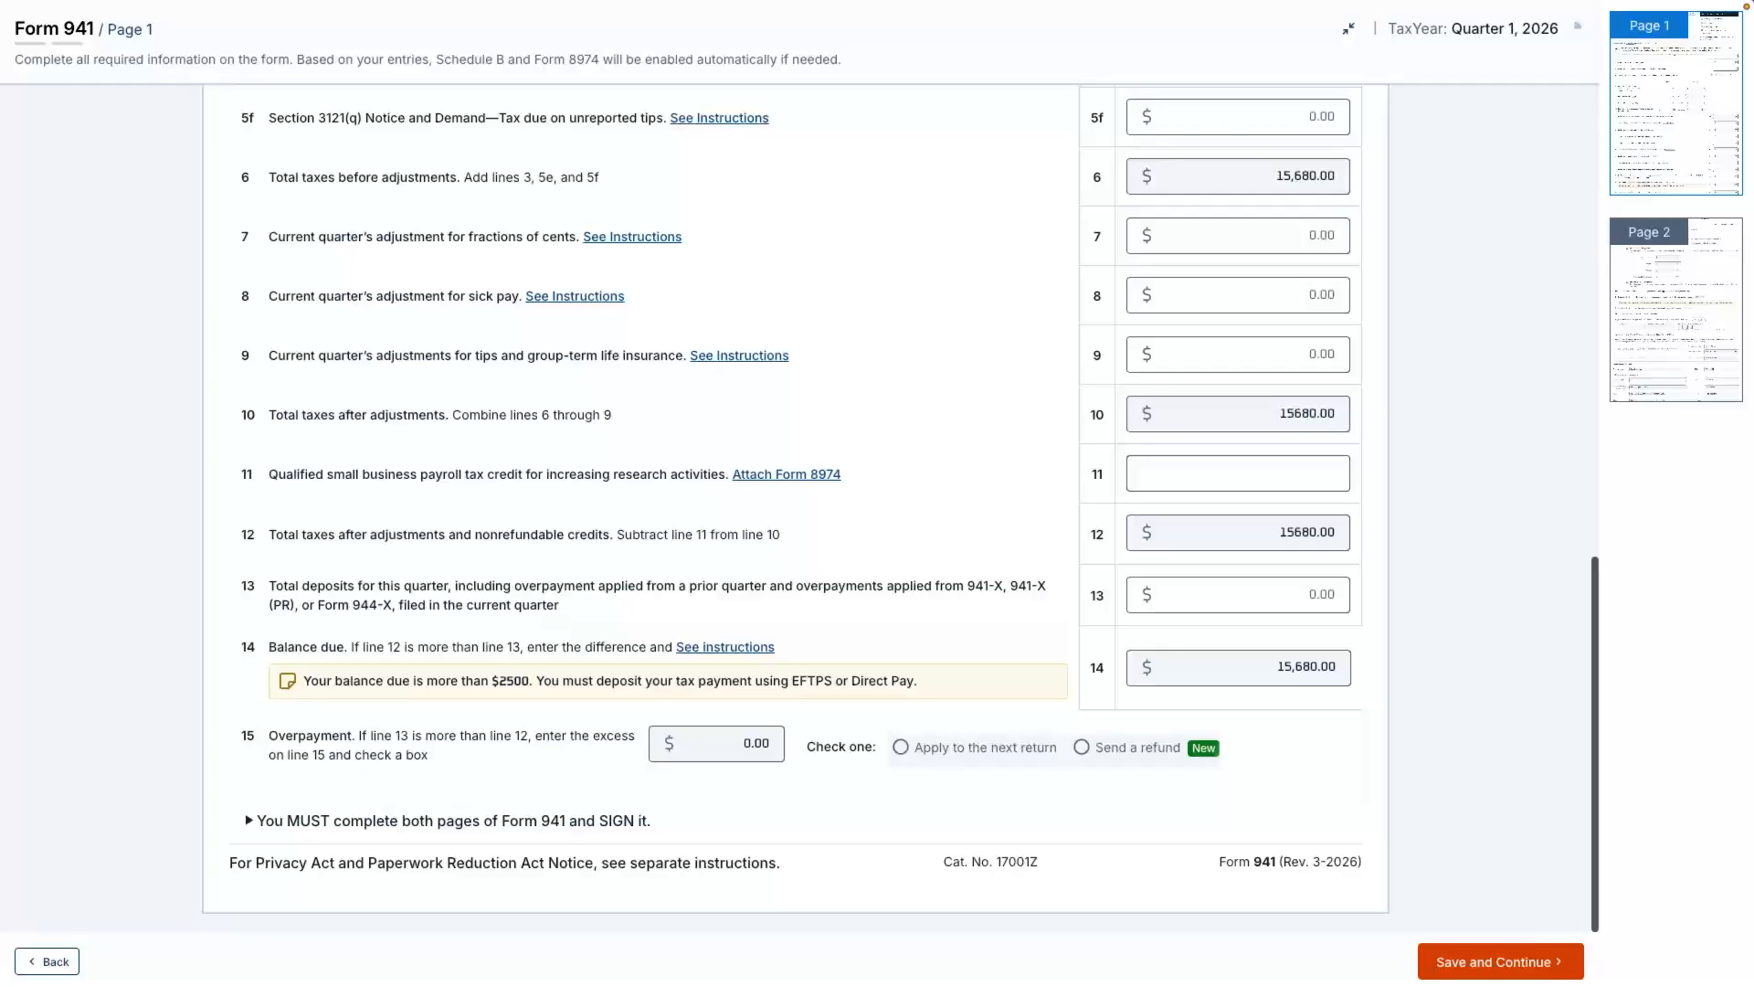
pyautogui.click(1501, 961)
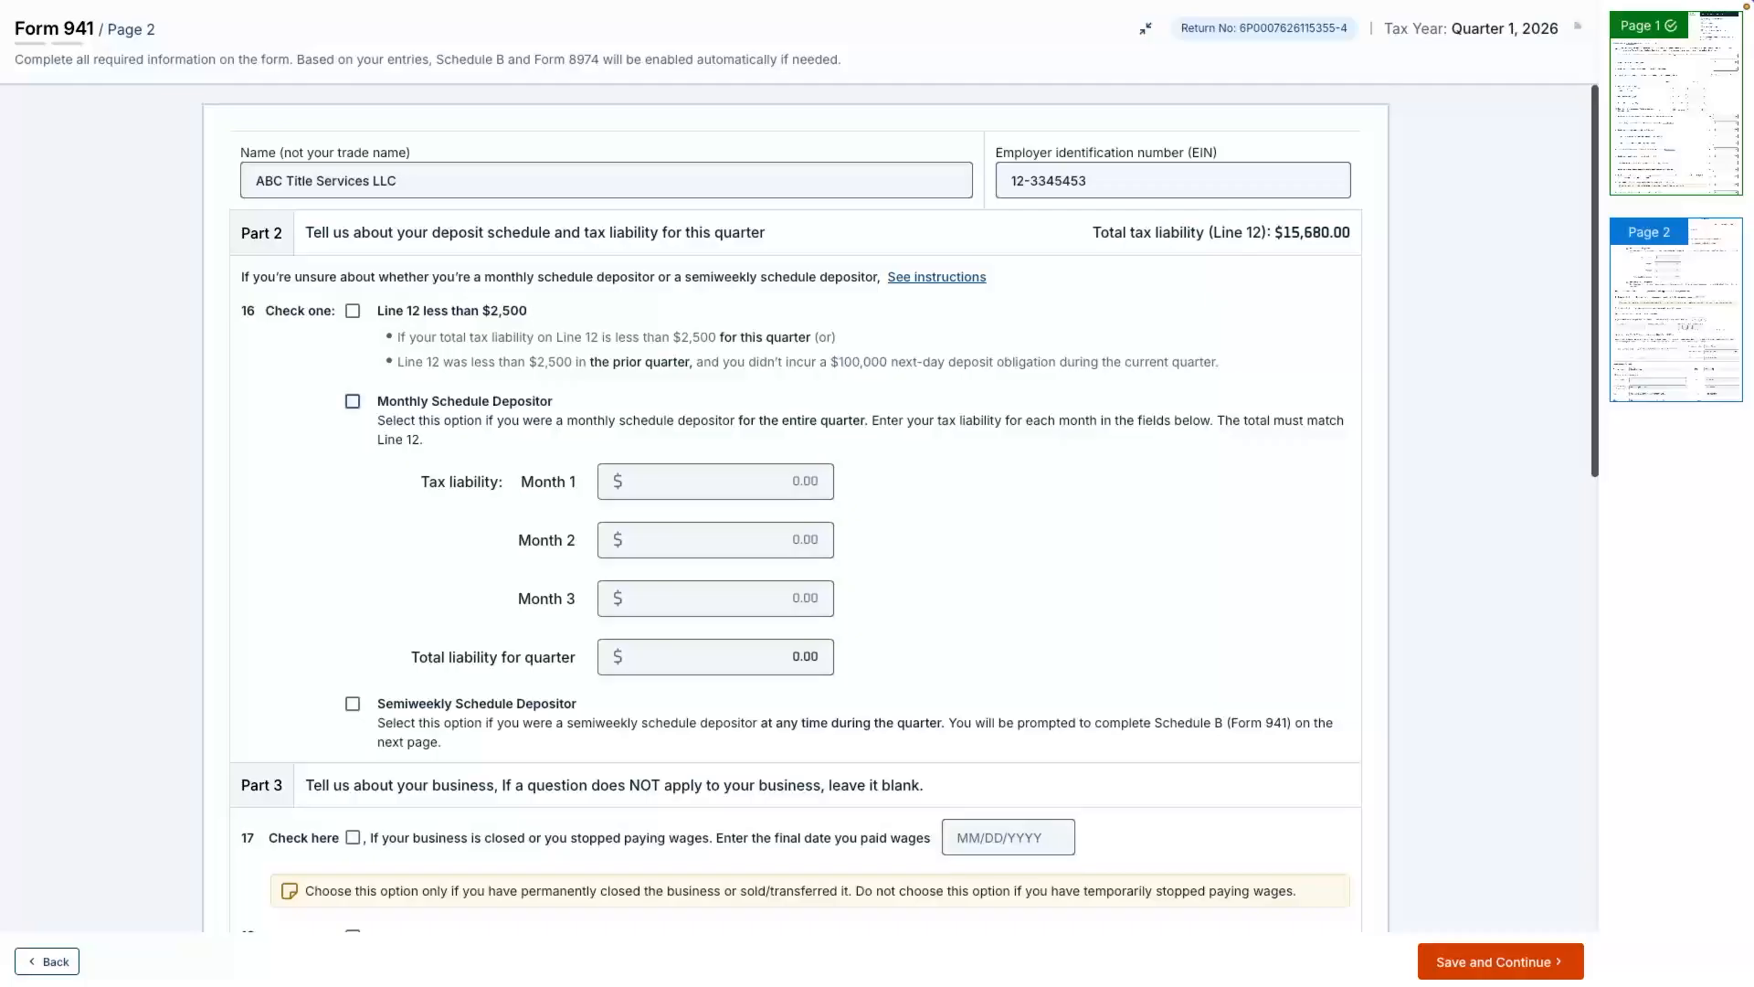
# - Mark the employer as a monthly schedule depositor with tax liabilities of $5,226.67, $5,226.67 and $5,226.66 for months 1 to 3
pyautogui.click(353, 402)
pyautogui.scroll(-1, 795, 508)
pyautogui.scroll(1, 796, 508)
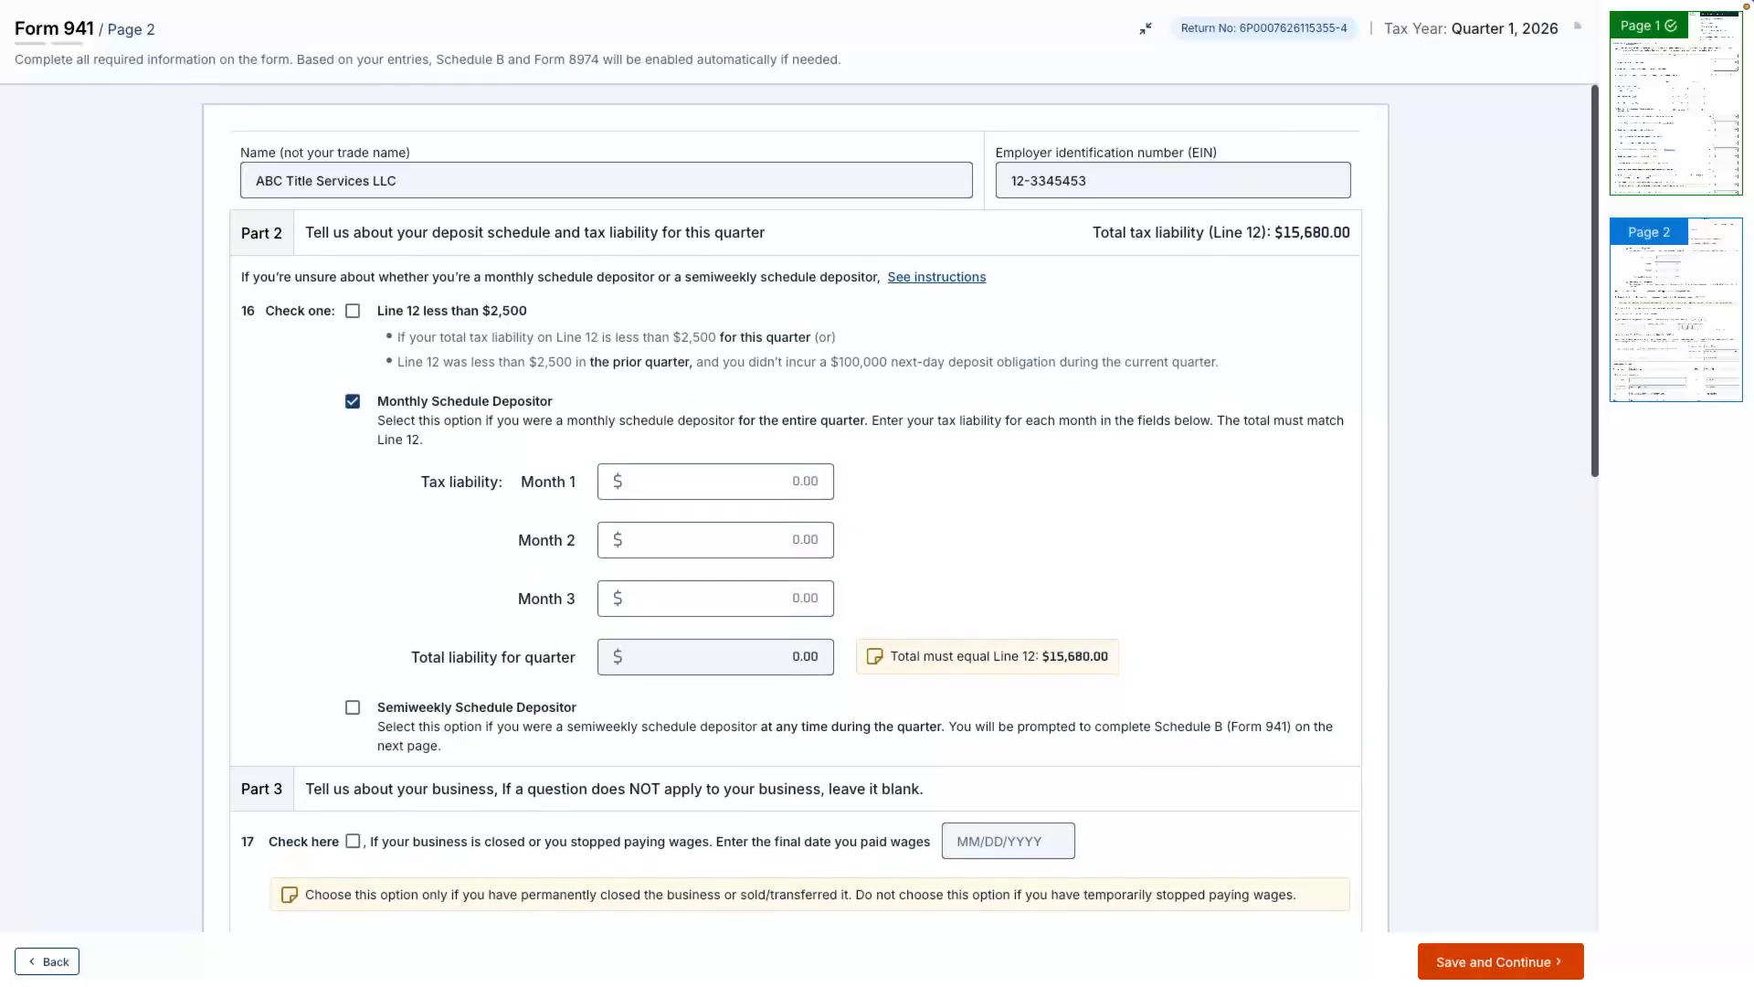
pyautogui.click(716, 481)
pyautogui.write('5')
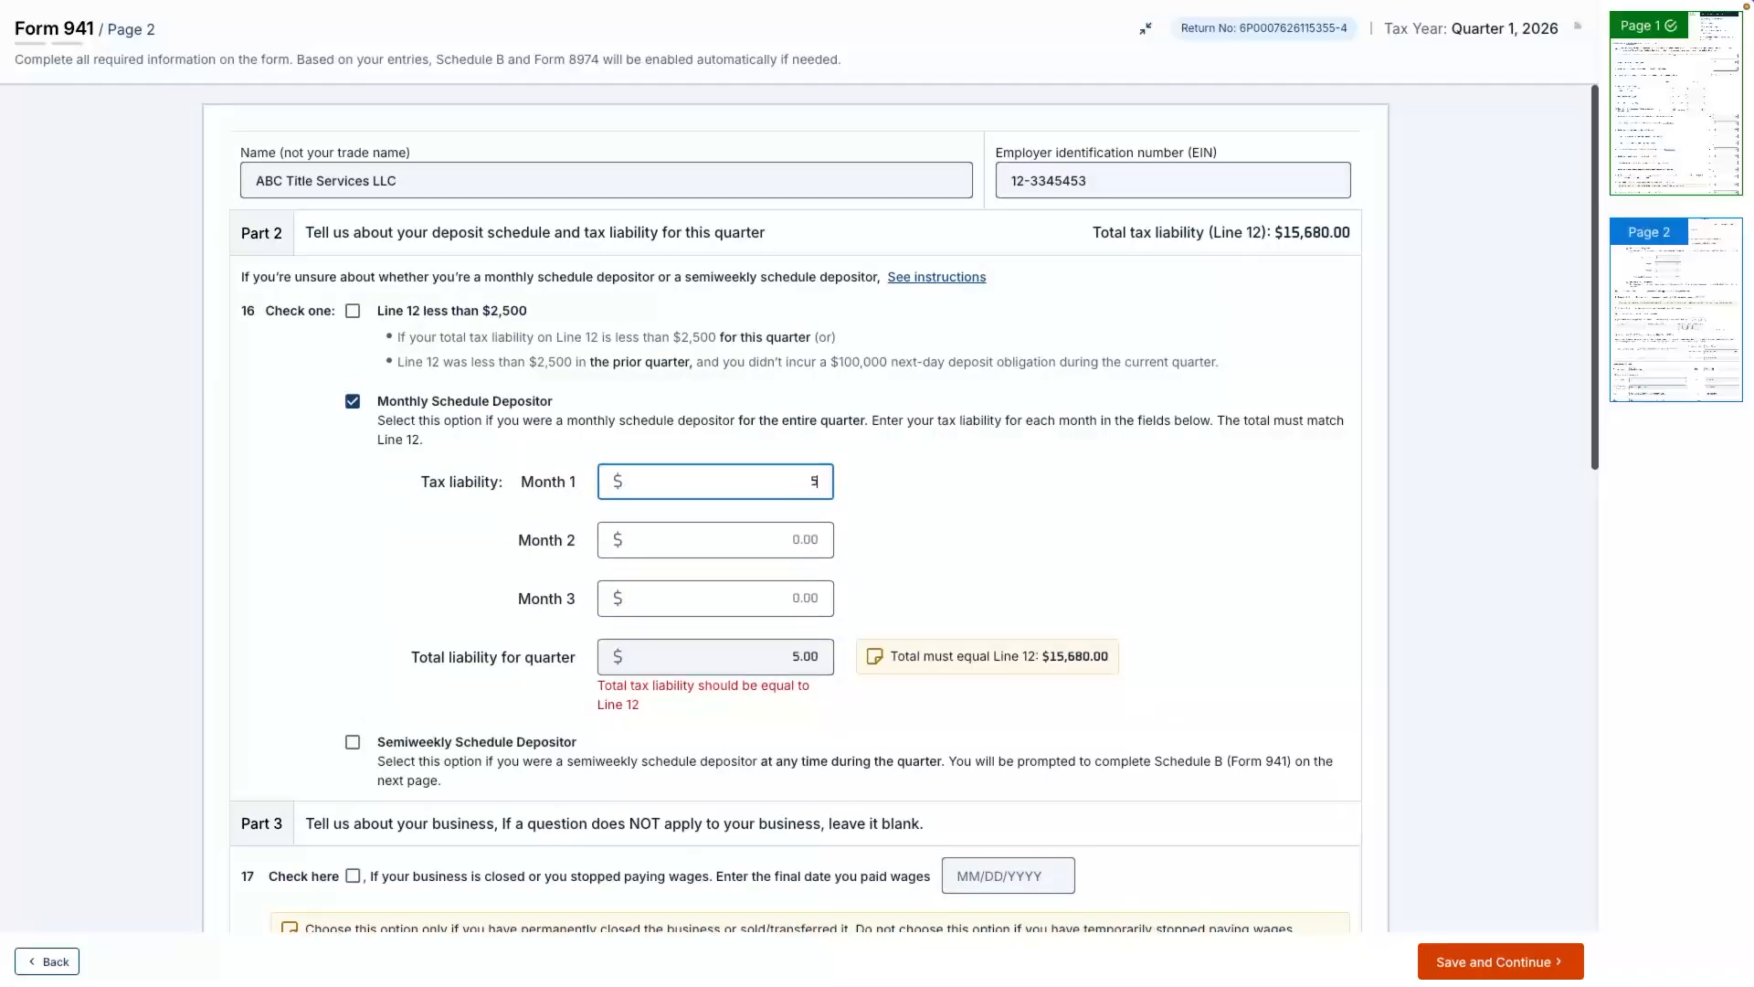
pyautogui.write(',226.67')
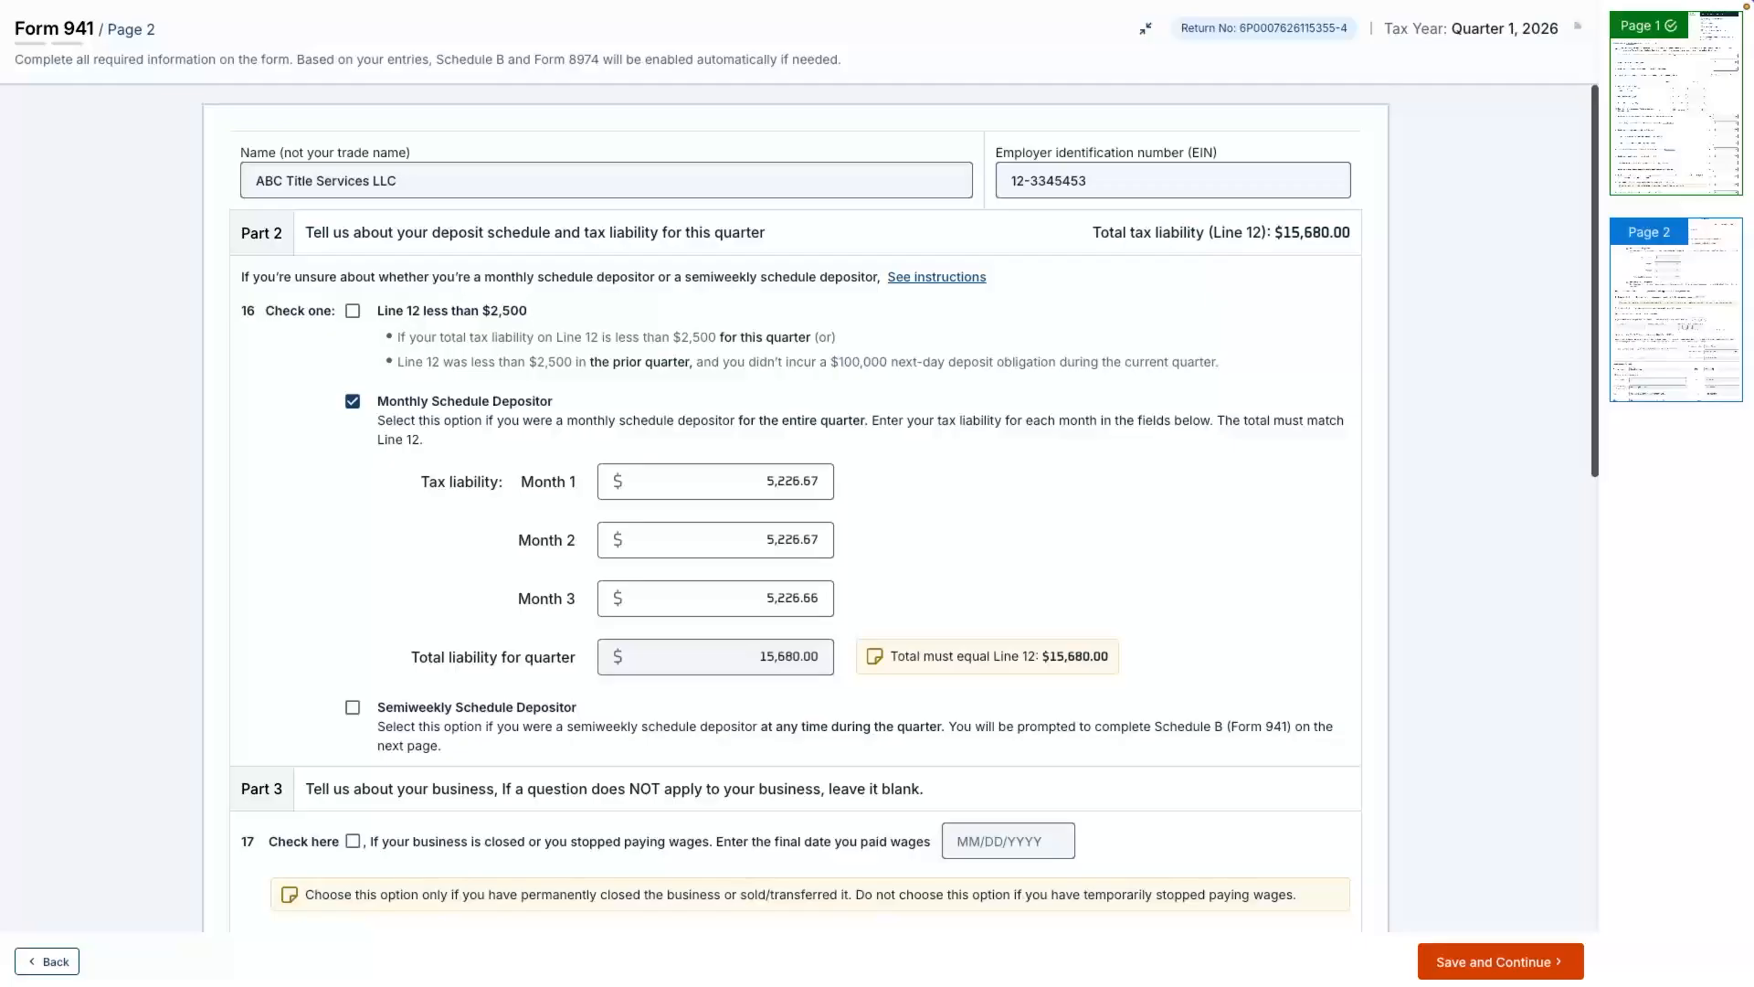
# - Review Parts 3 to 5 and the paid preparer details, and save page 2 of the return
pyautogui.scroll(-5, 795, 511)
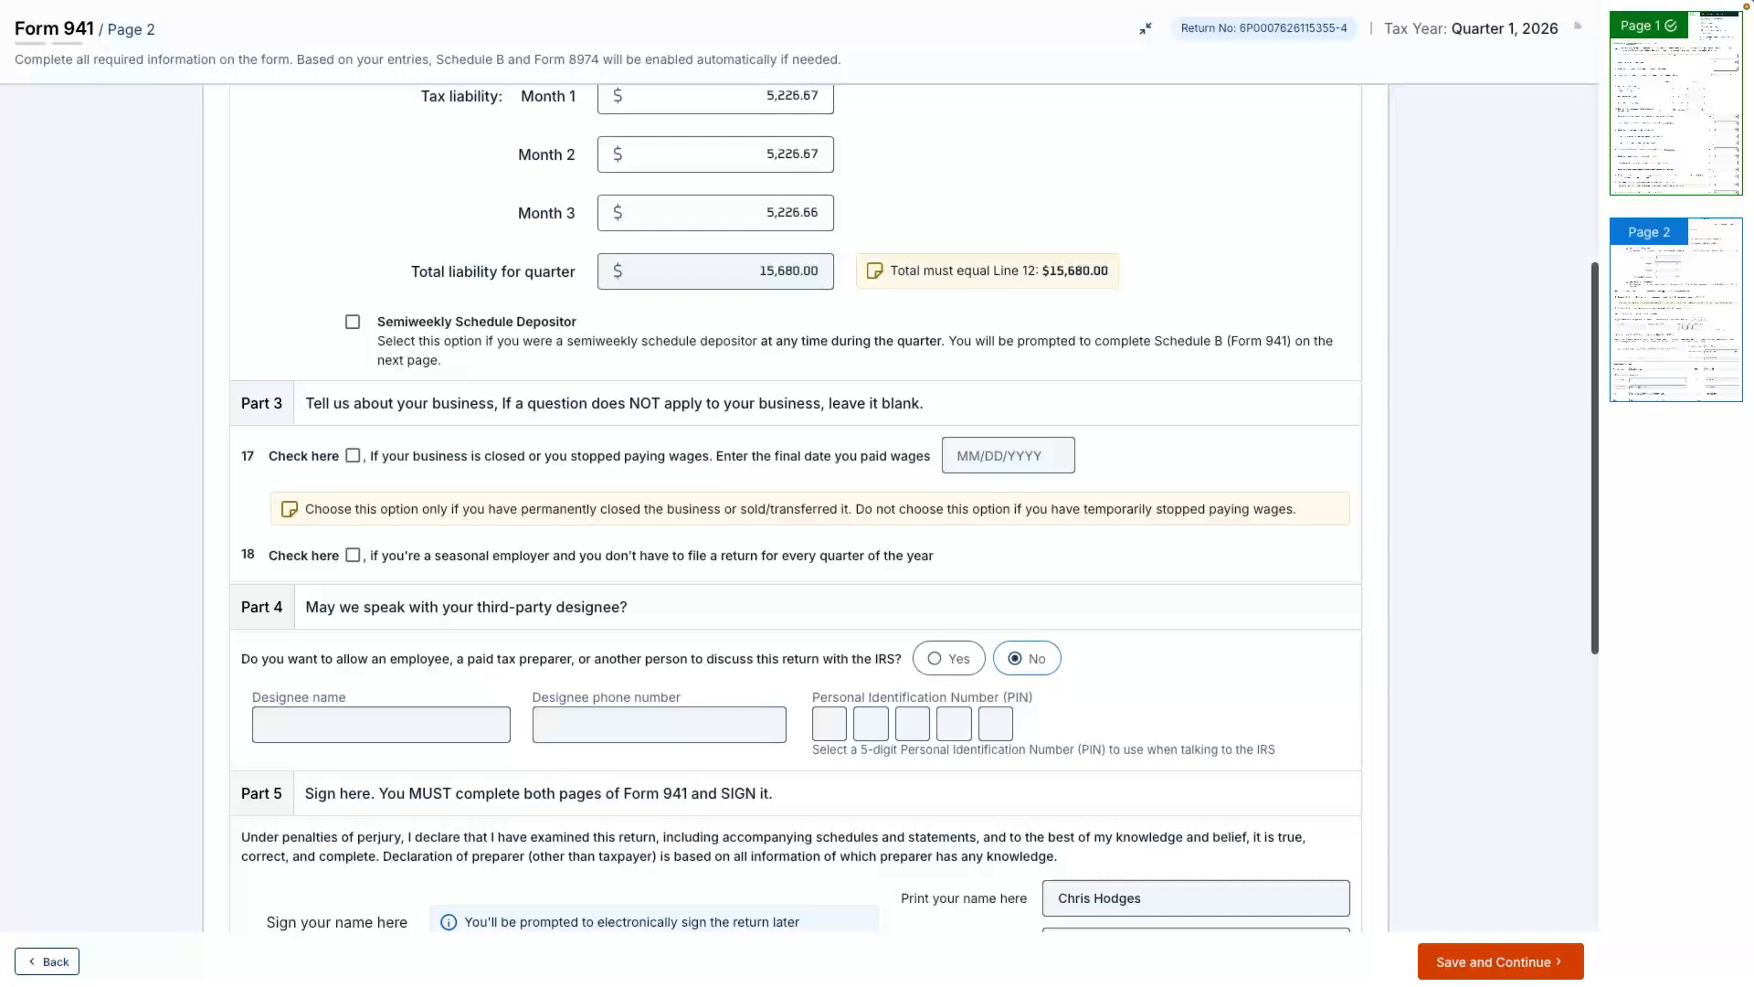
pyautogui.scroll(-6, 795, 508)
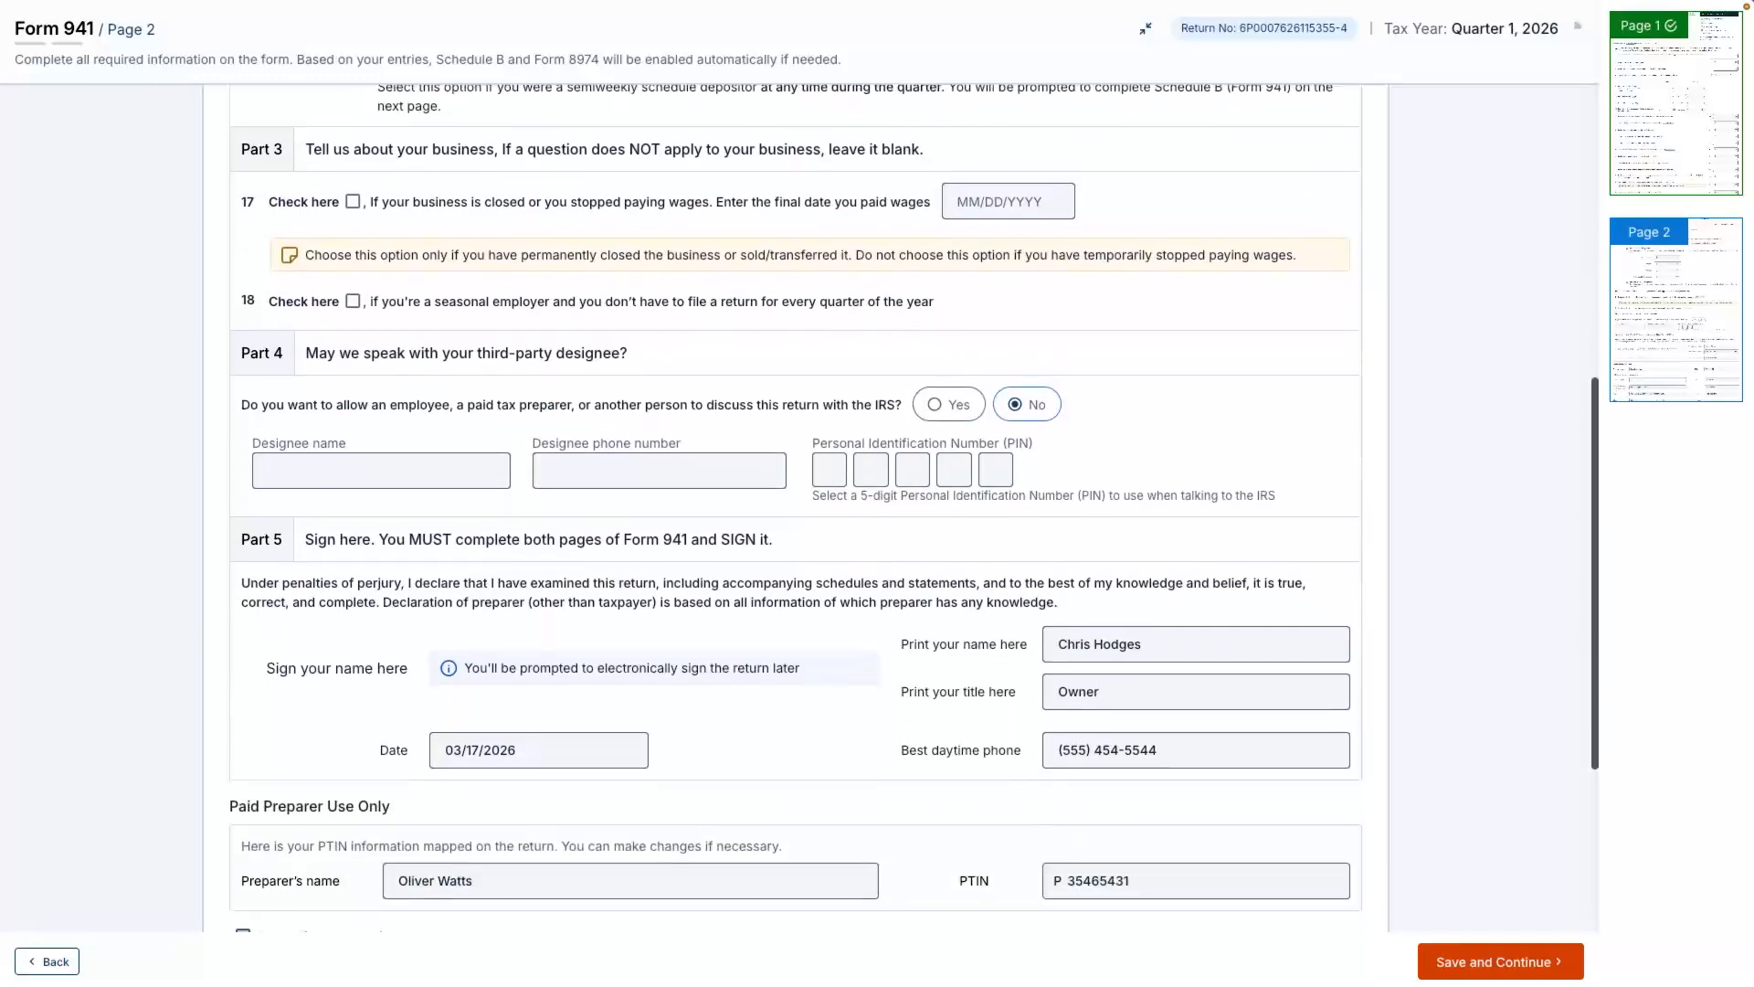
pyautogui.scroll(-1, 795, 508)
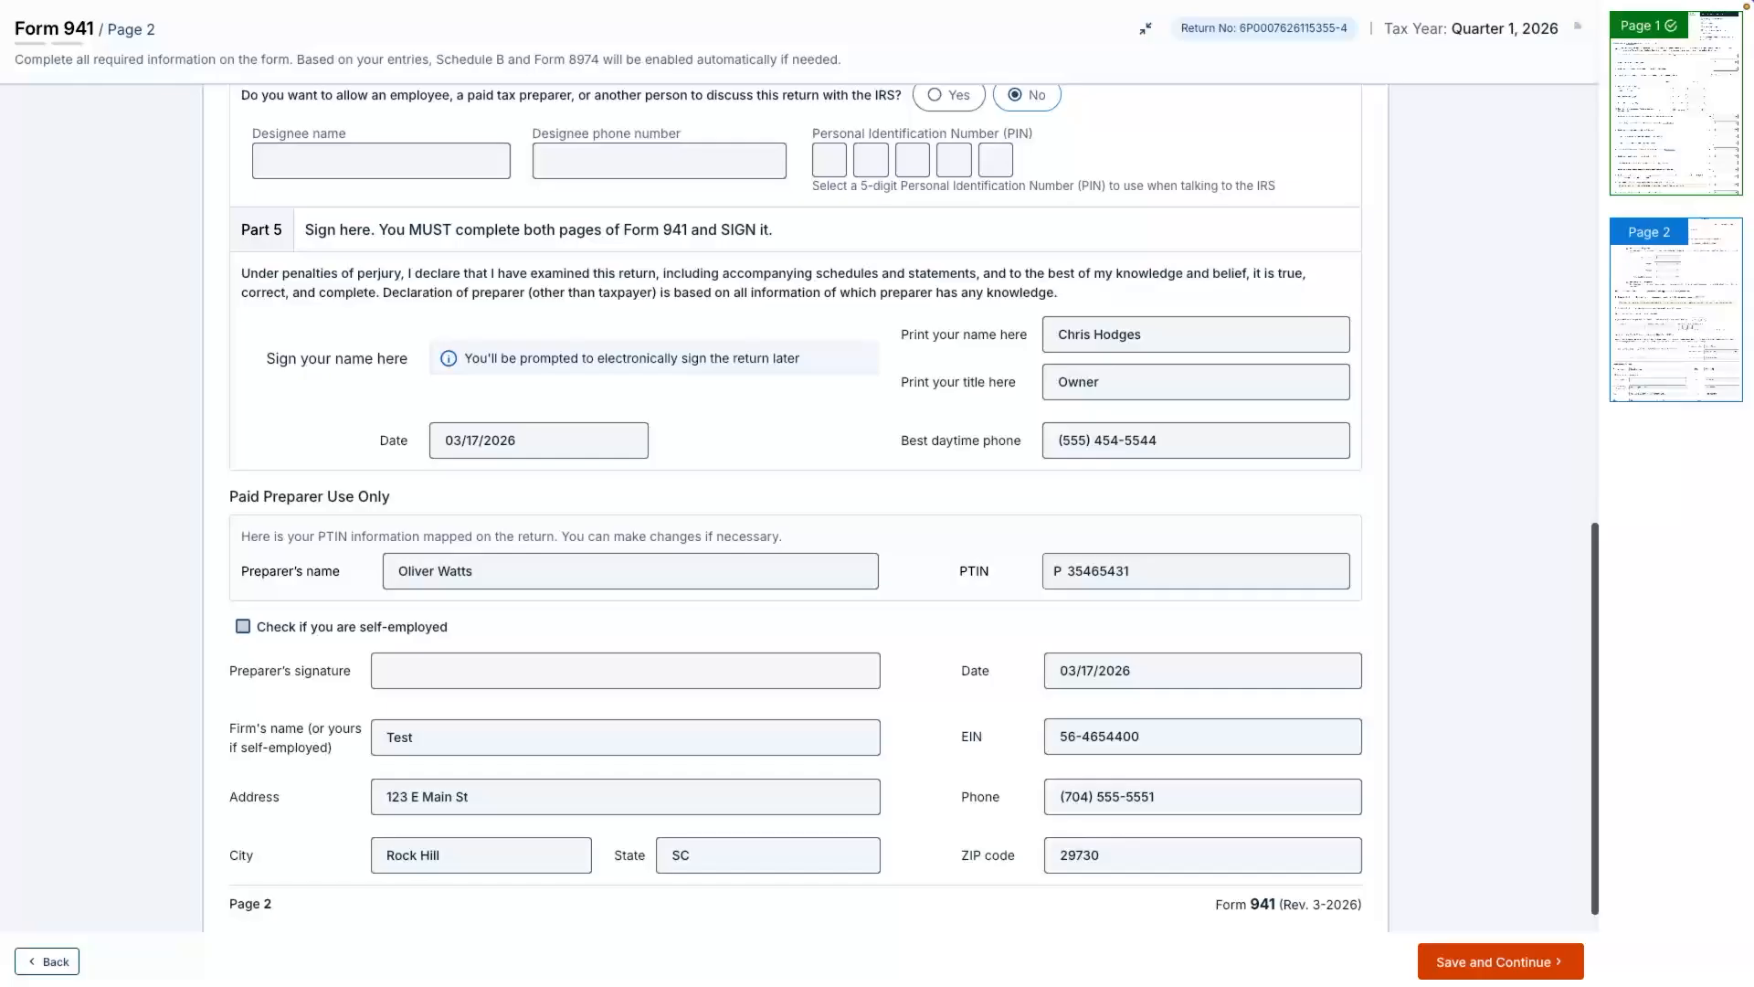
pyautogui.click(1536, 963)
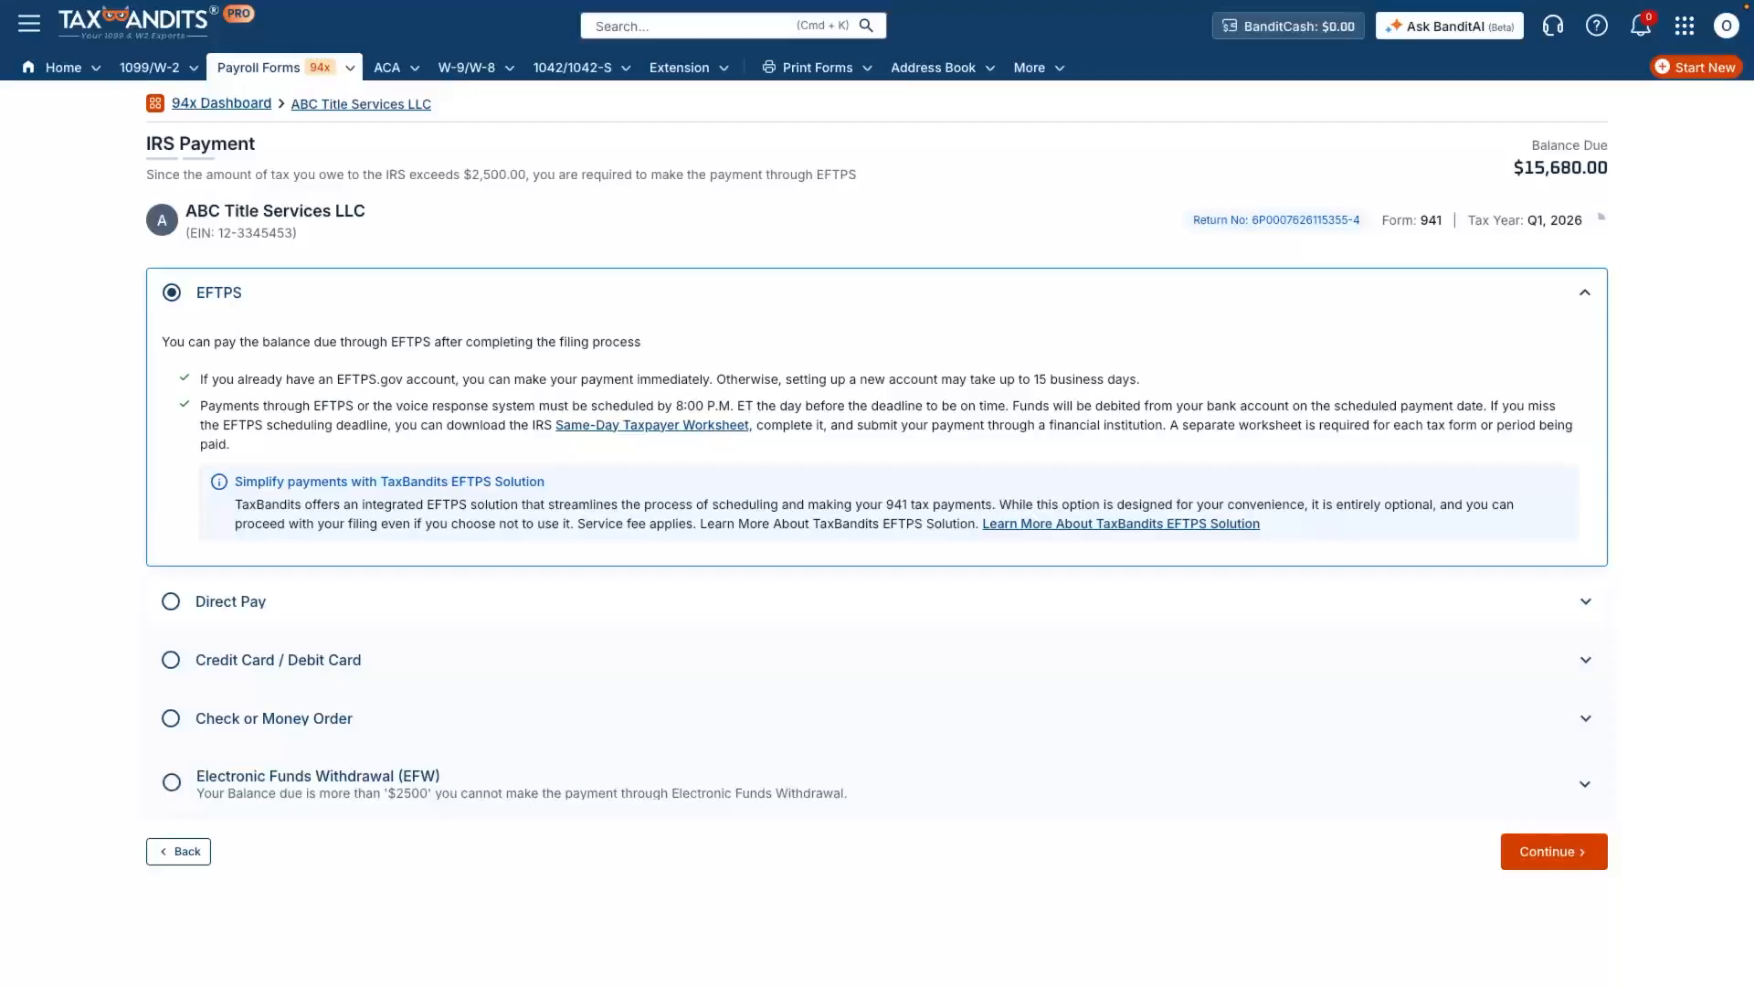
# - Keep EFTPS as the IRS payment method and proceed through the return summary and audit findings without fixing the deposit warning
pyautogui.click(1555, 851)
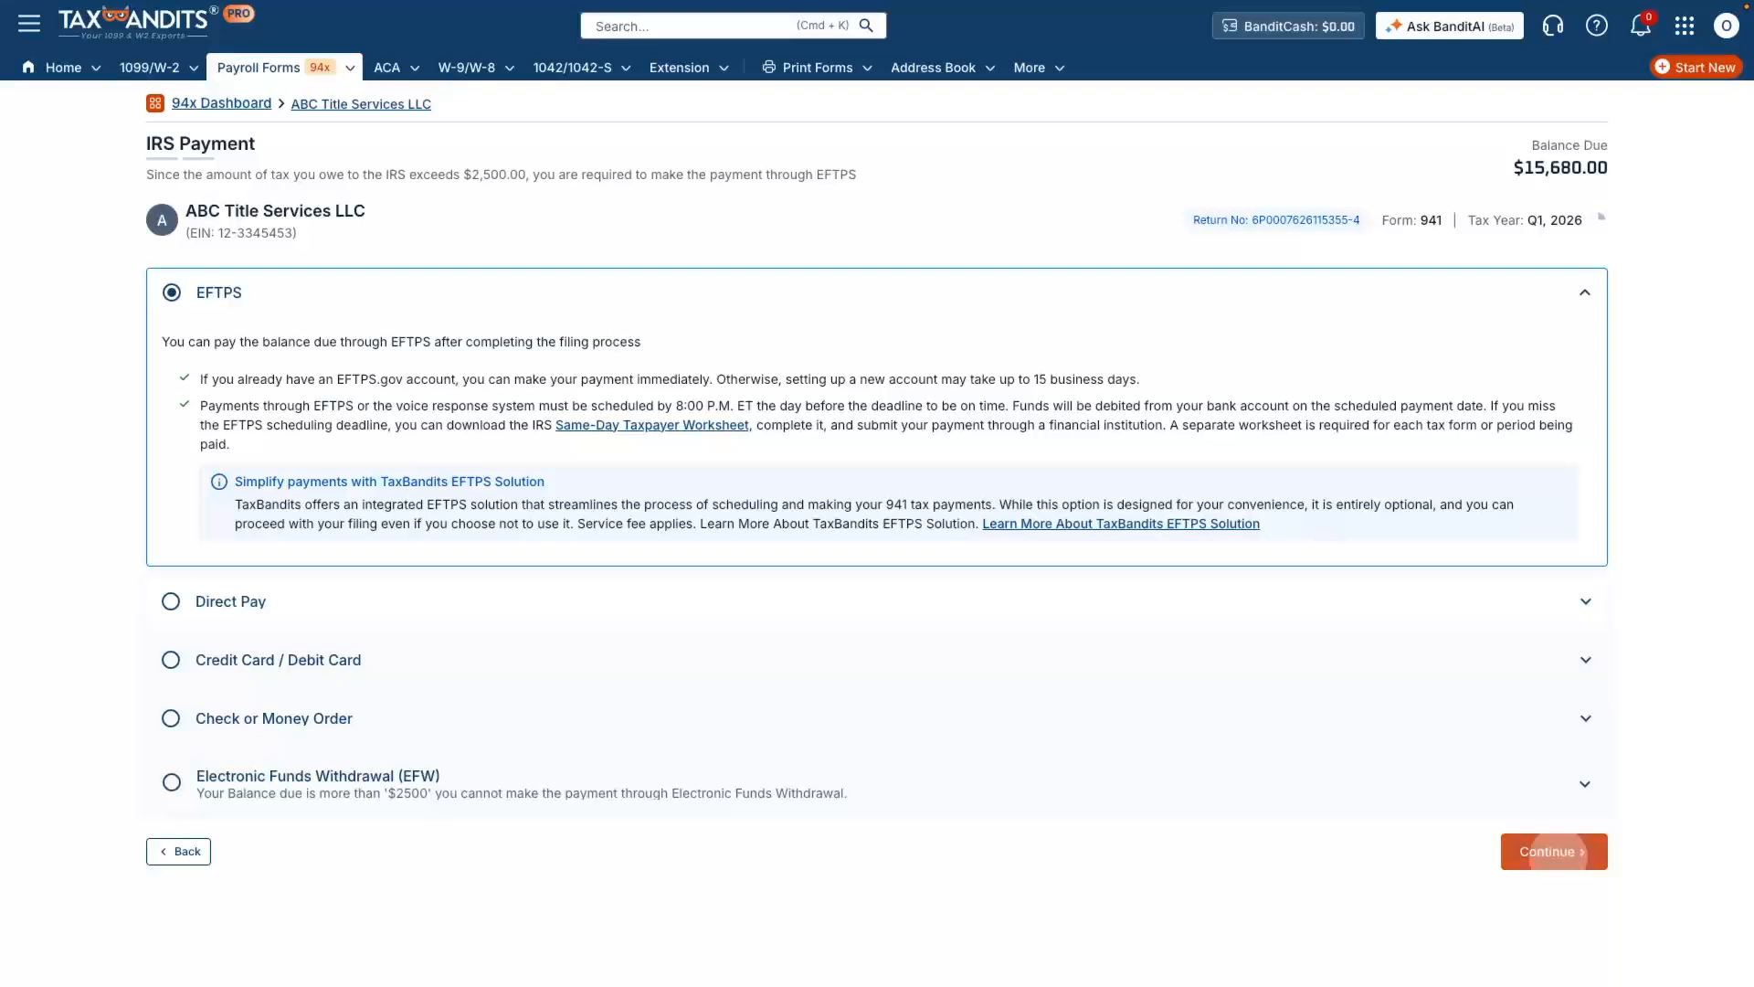
pyautogui.click(1143, 562)
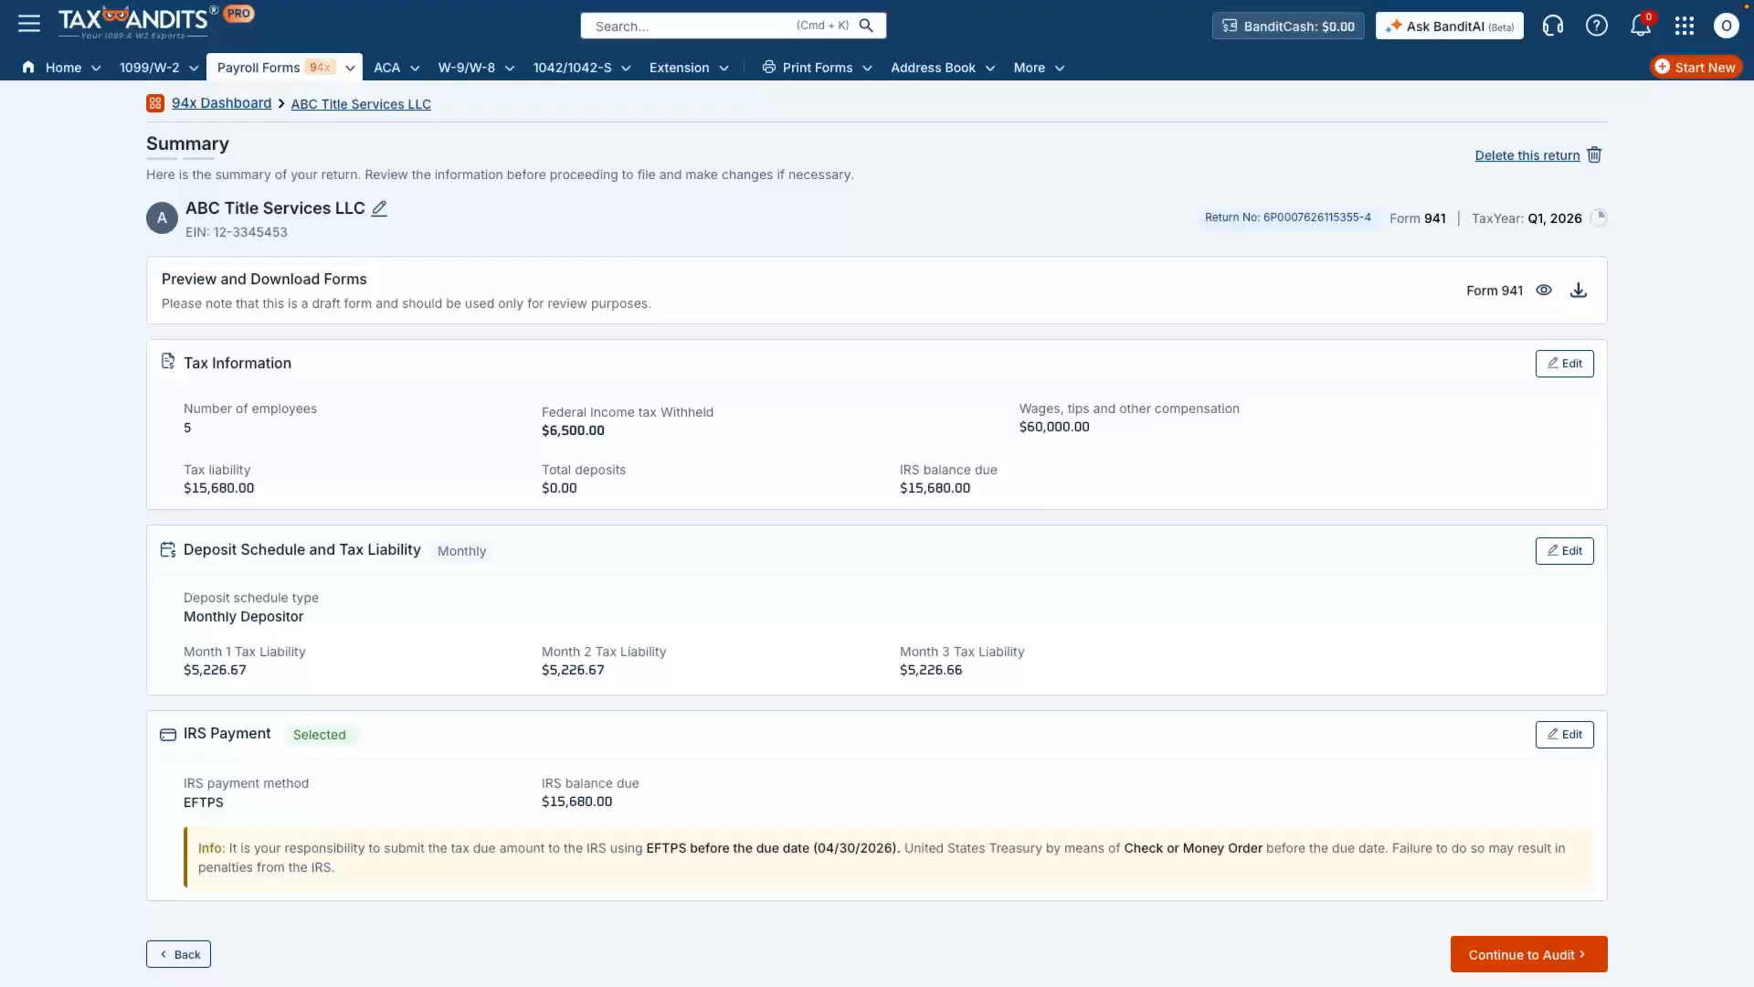
pyautogui.click(1529, 954)
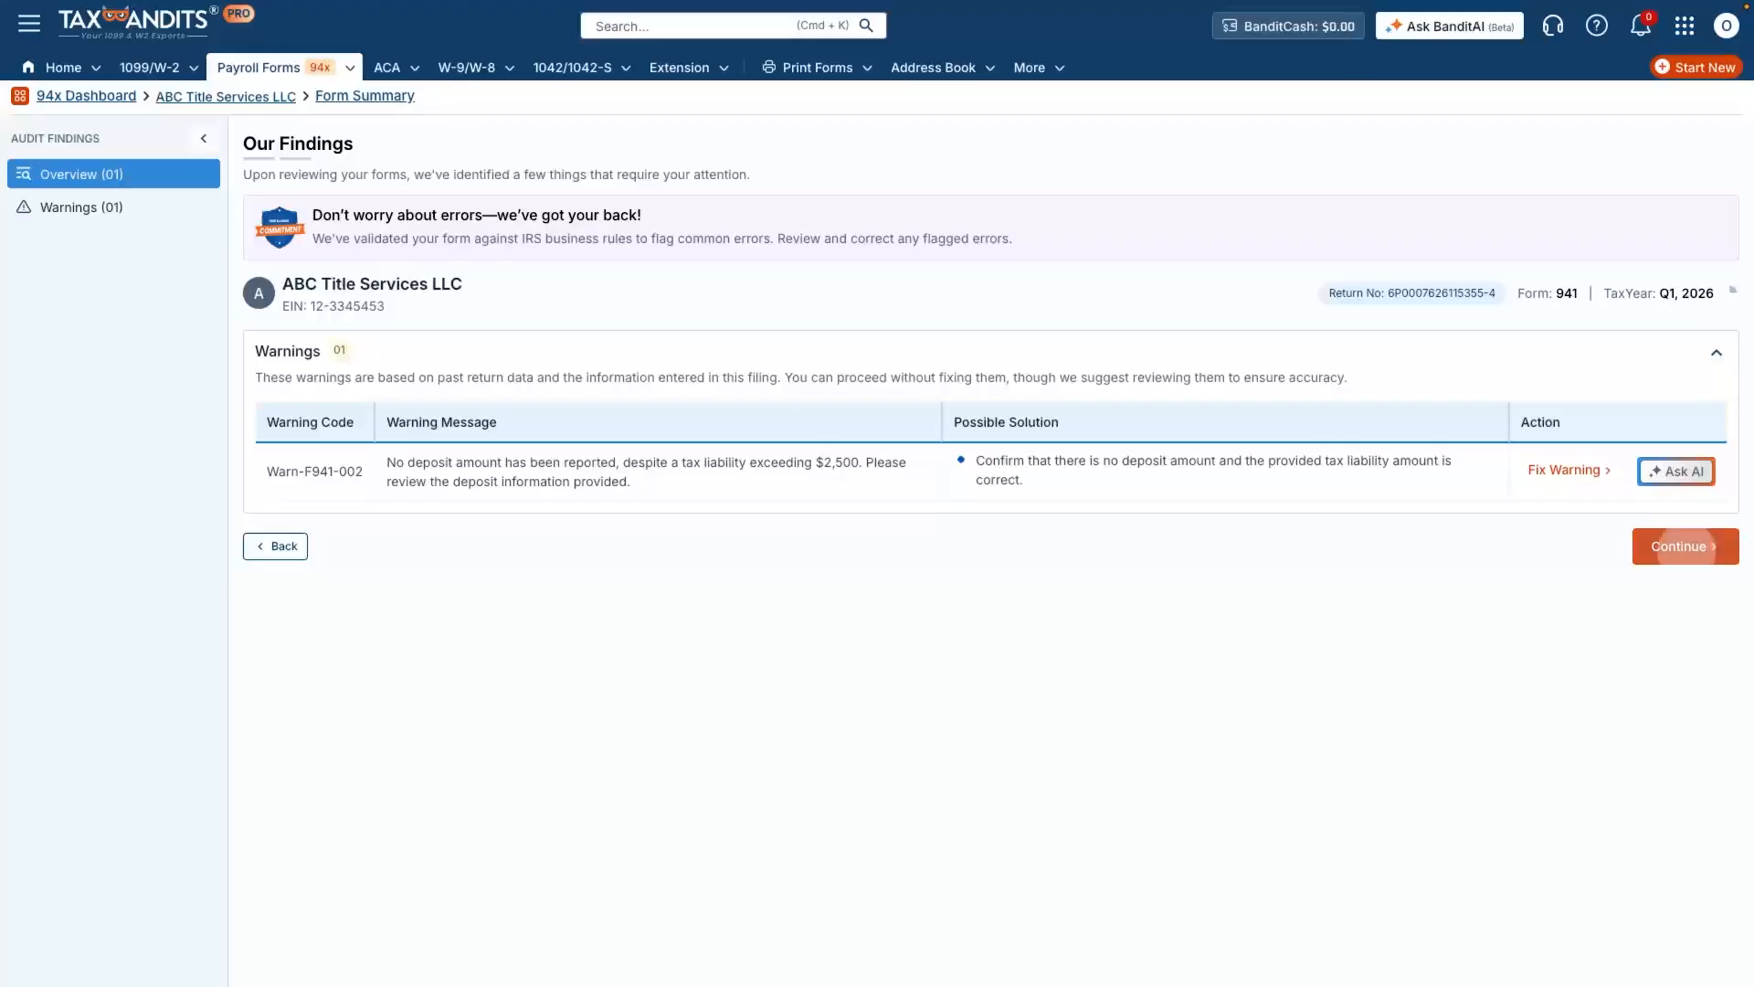
pyautogui.click(1686, 546)
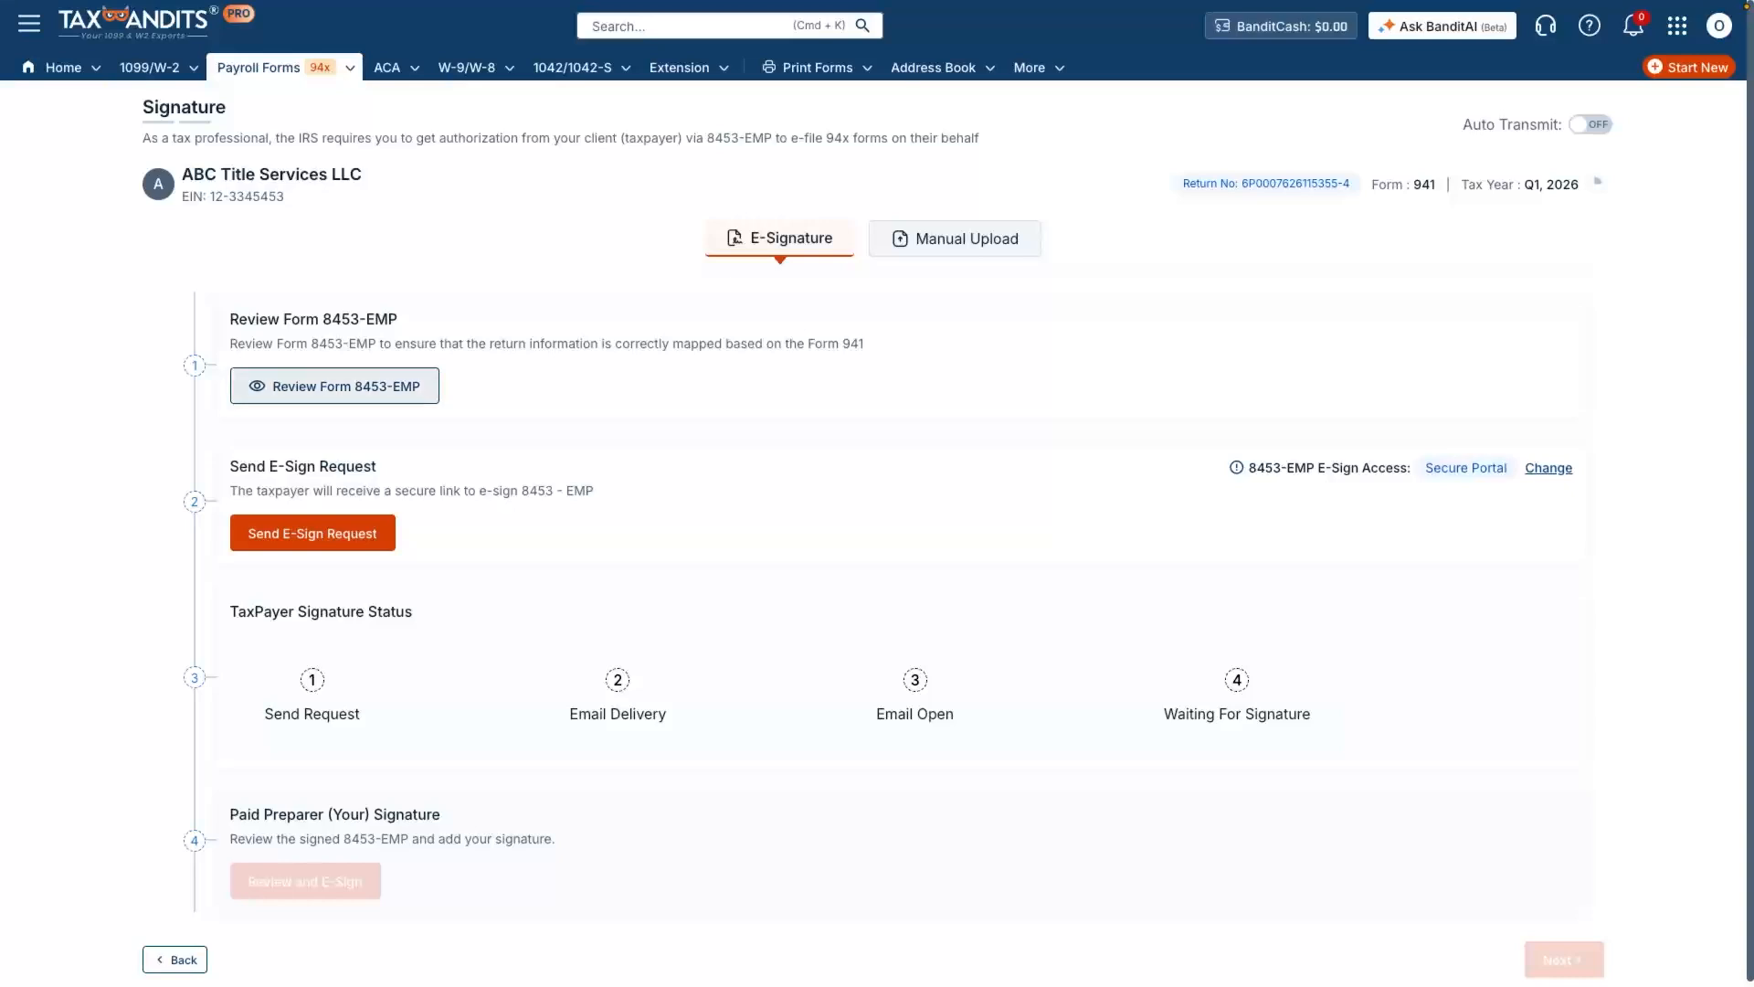
# - Preview Form 8453-EMP and send the e-sign request to the taxpayer
pyautogui.click(334, 385)
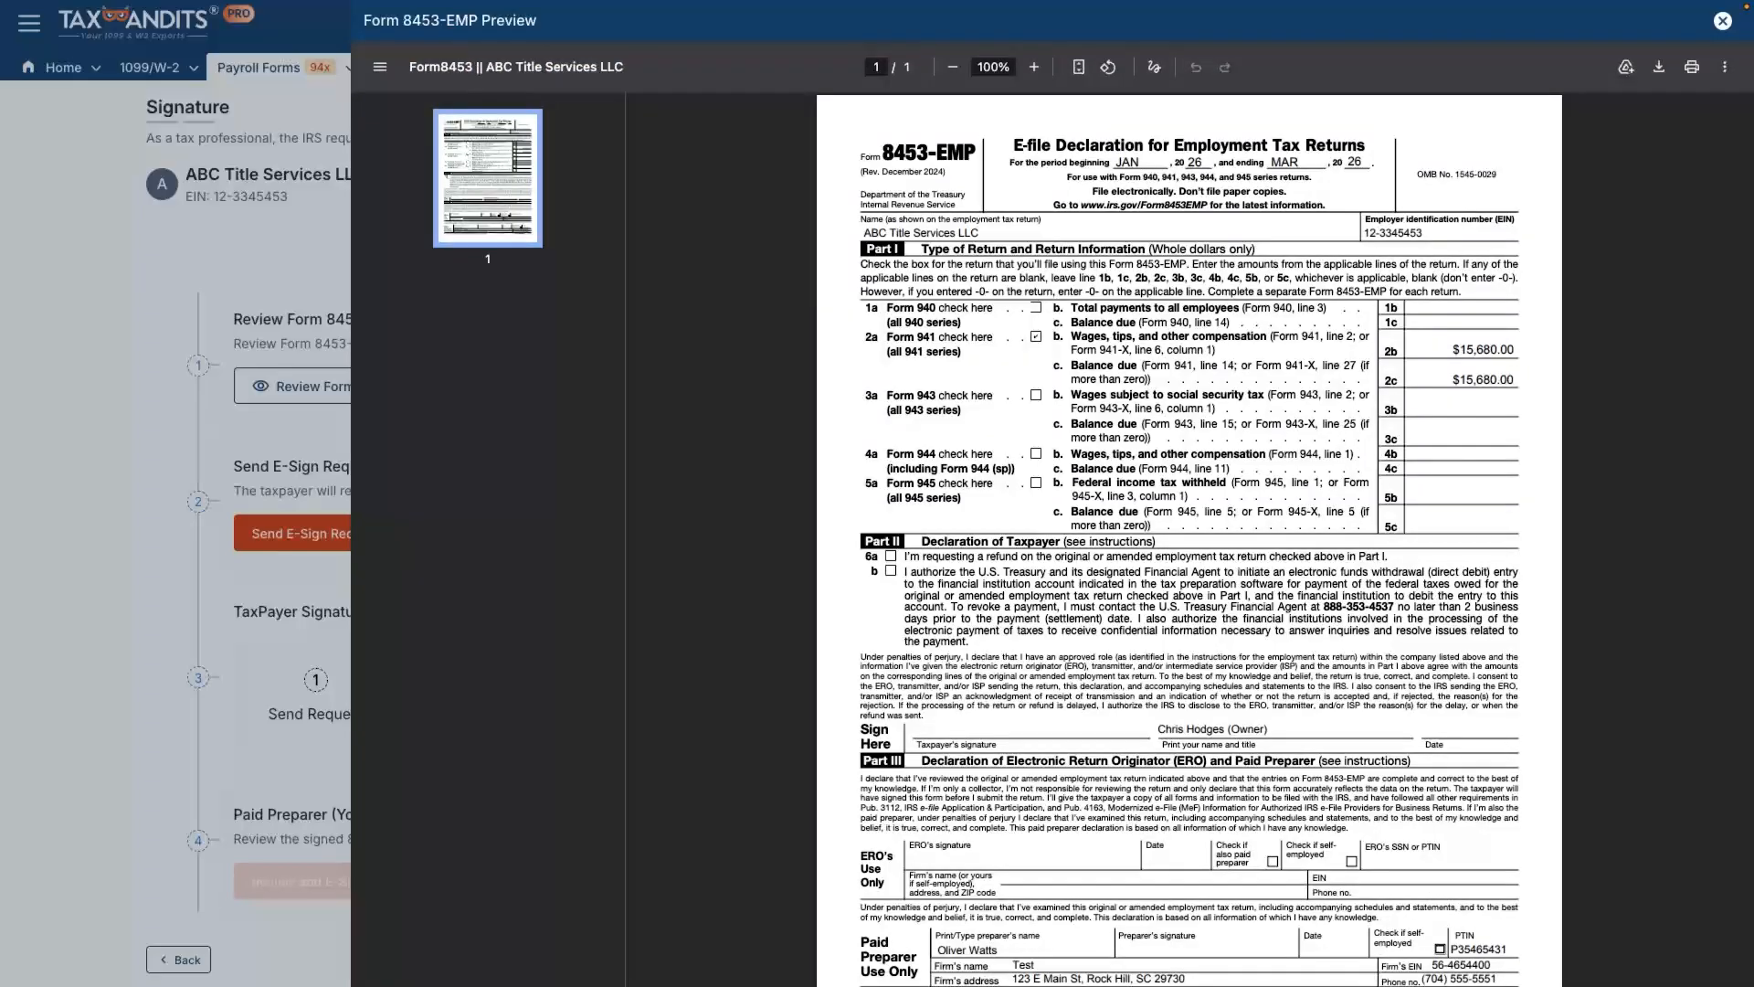
pyautogui.click(1722, 20)
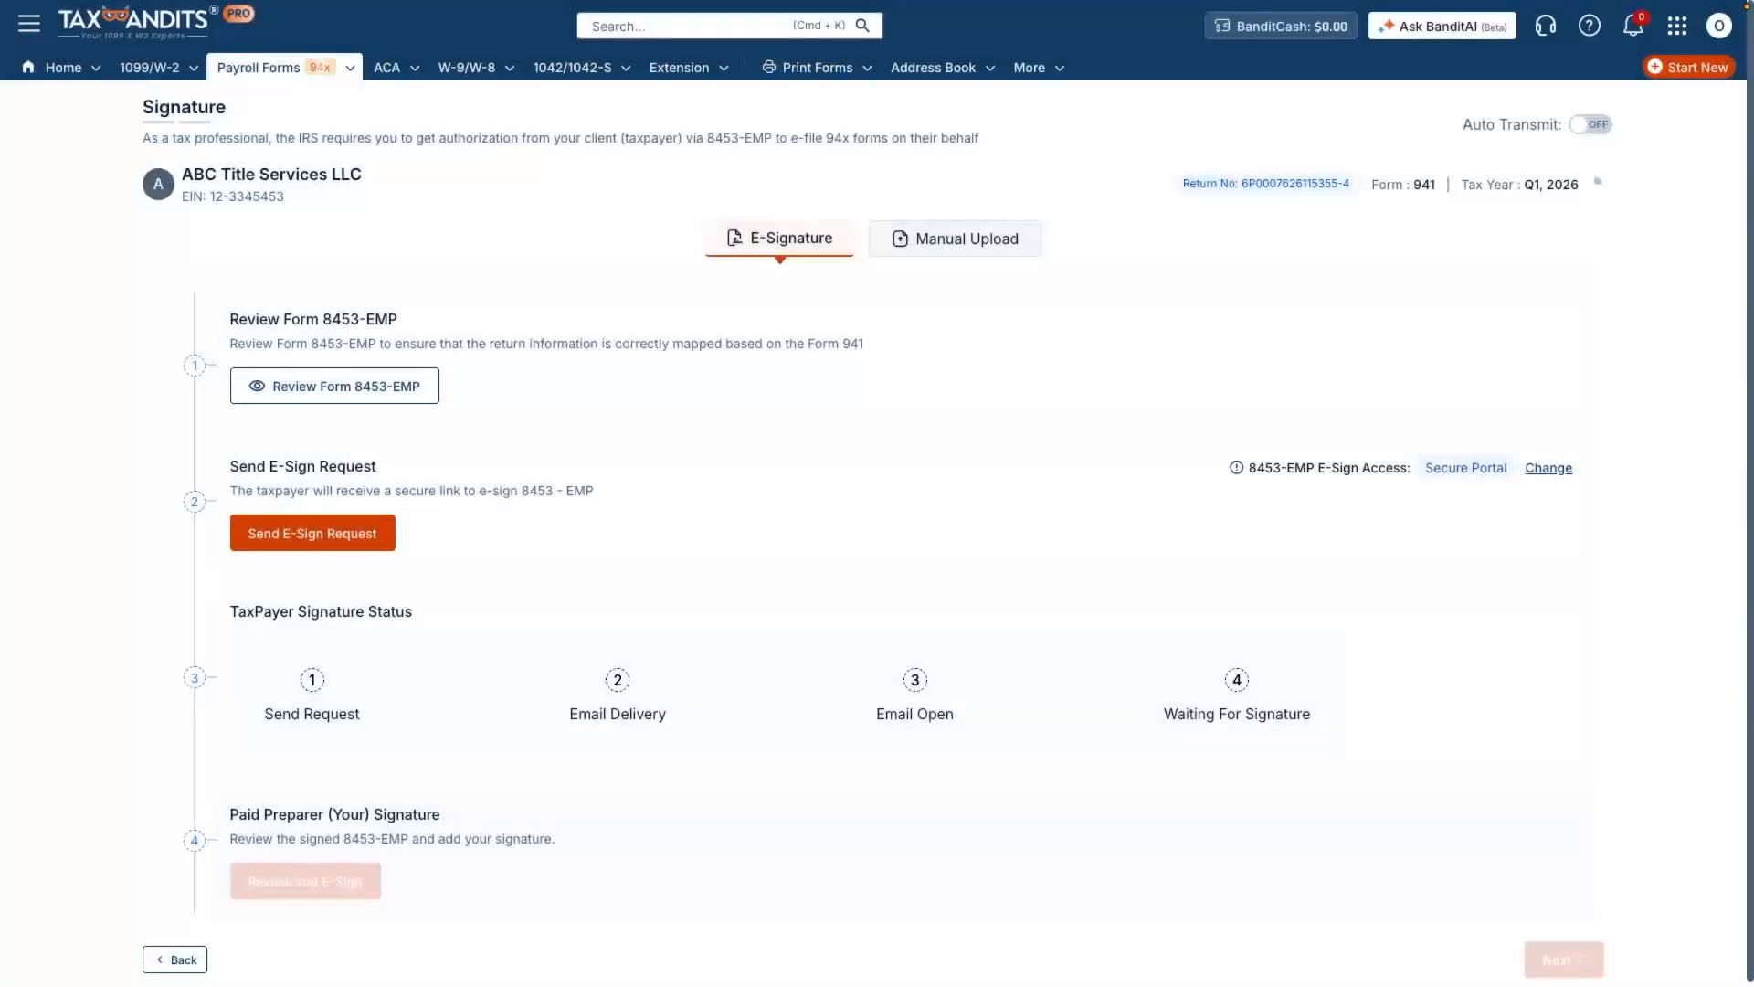
pyautogui.click(312, 533)
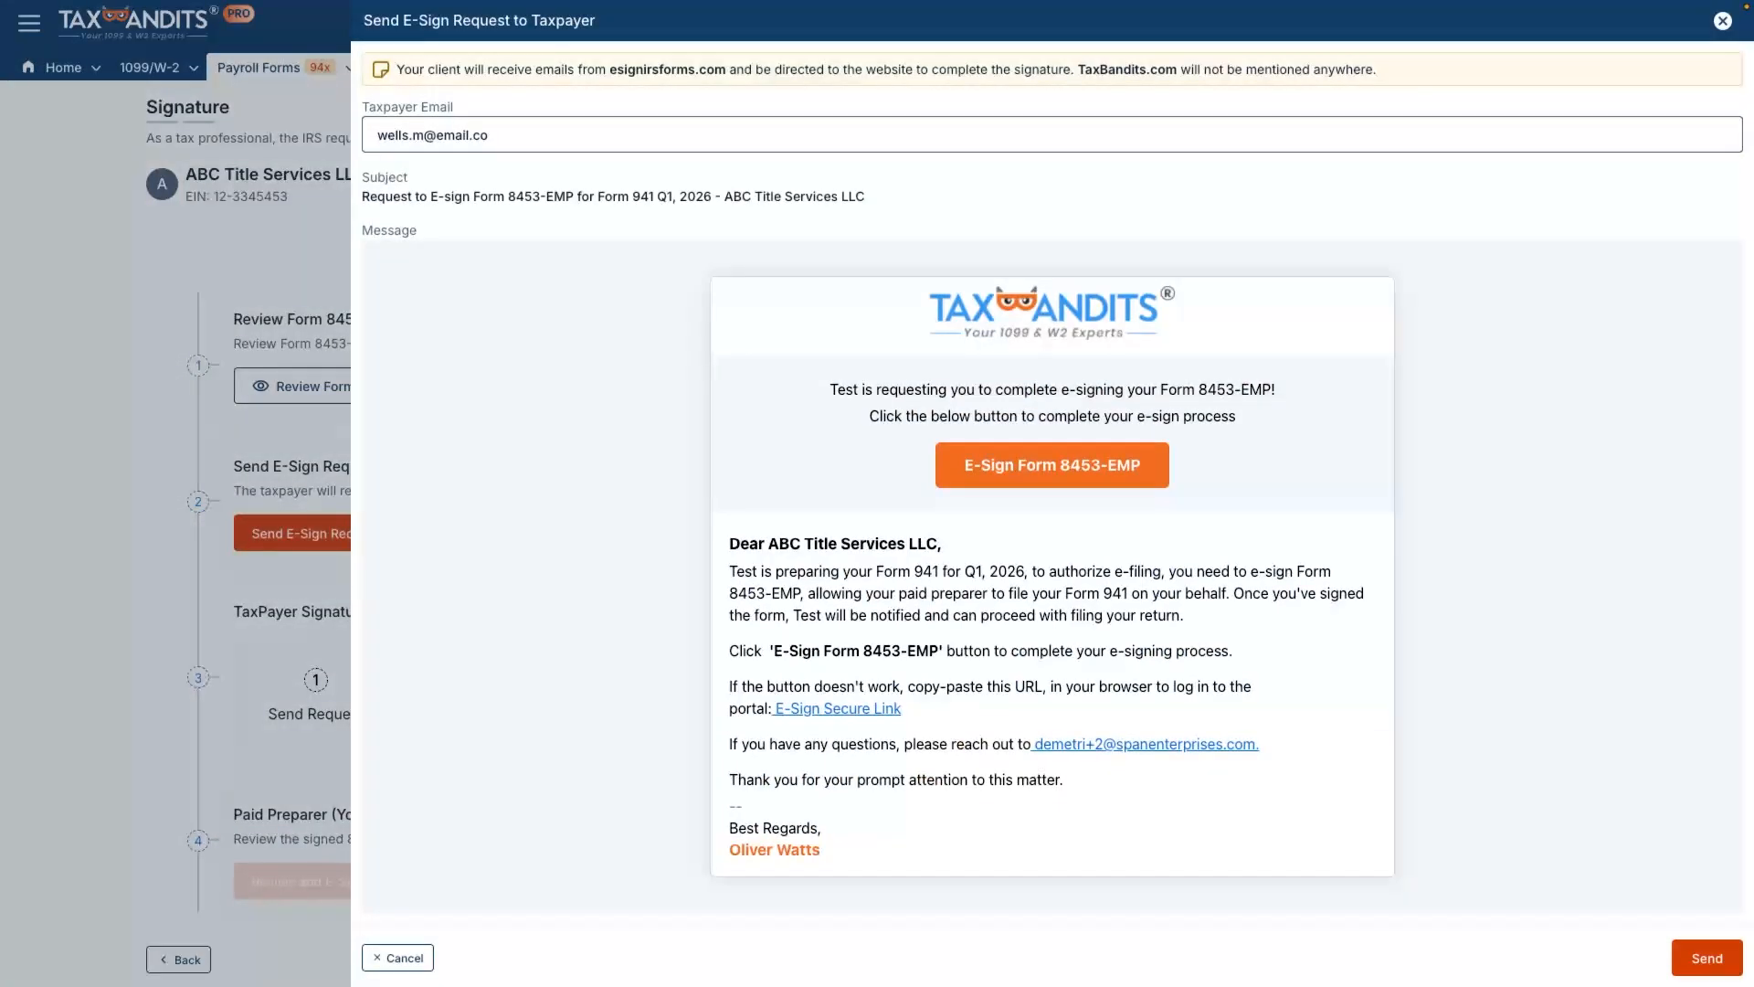
pyautogui.click(1707, 957)
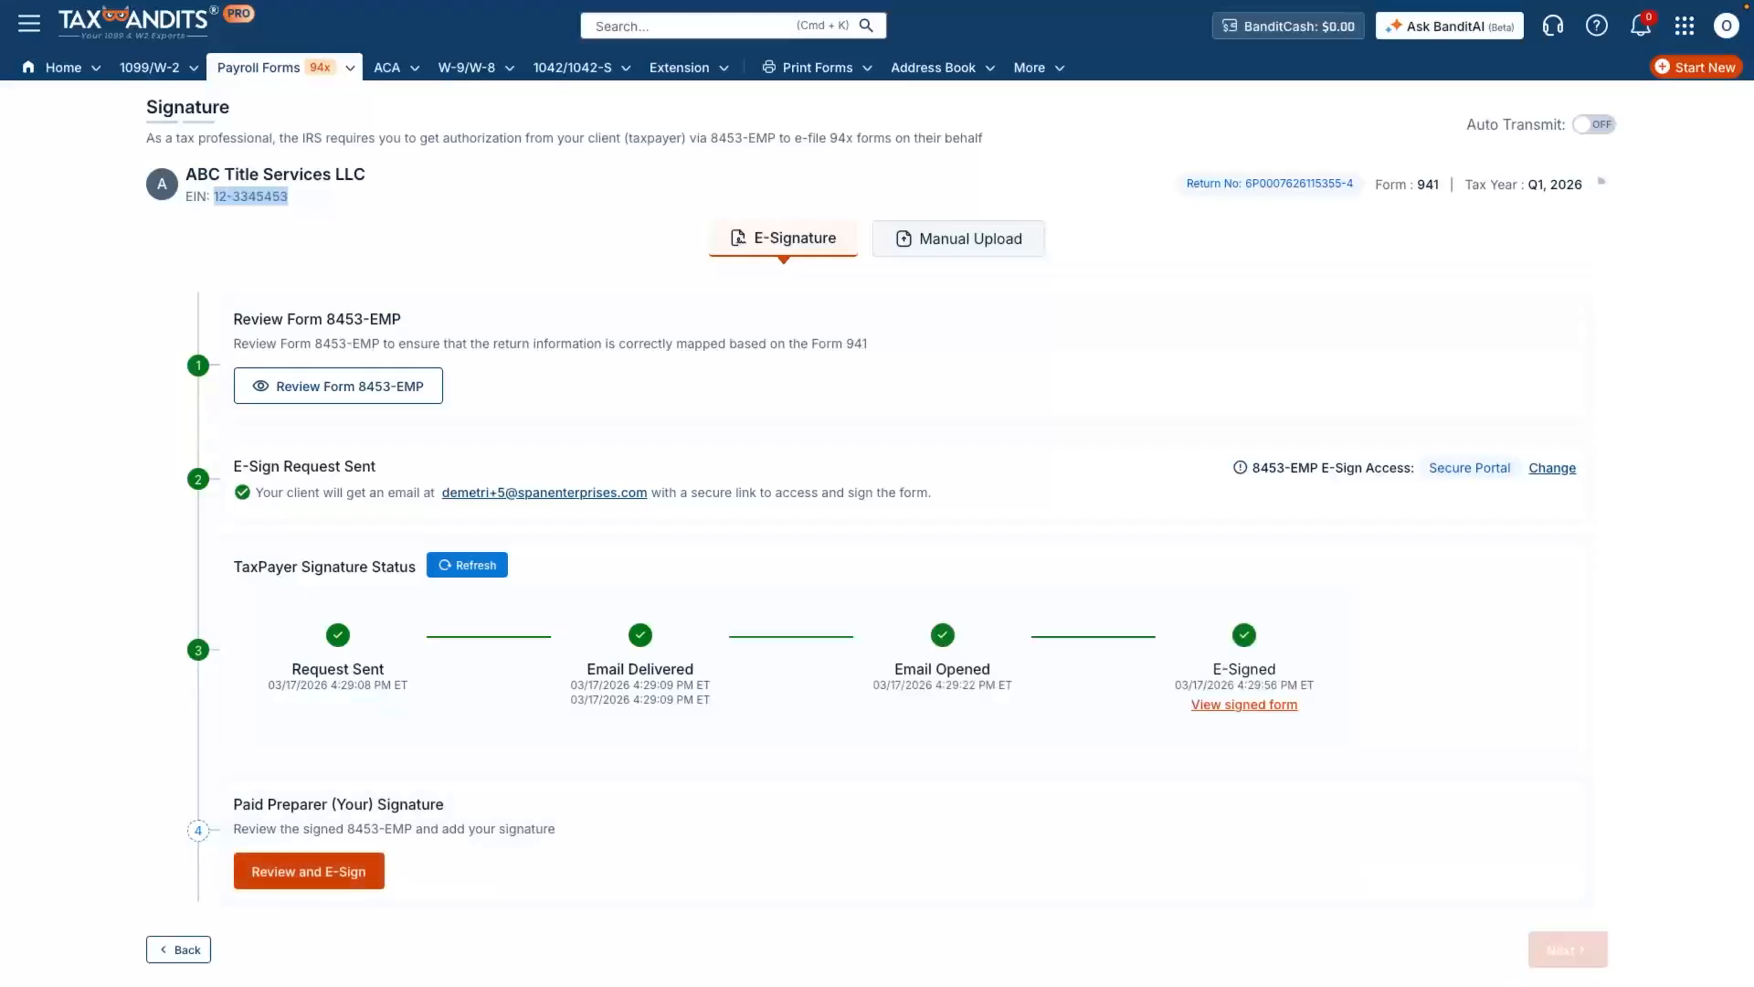
# - E-sign Form 8453-EMP as the paid preparer with the typed signature, agreeing to the electronic representation, and save it
pyautogui.click(308, 870)
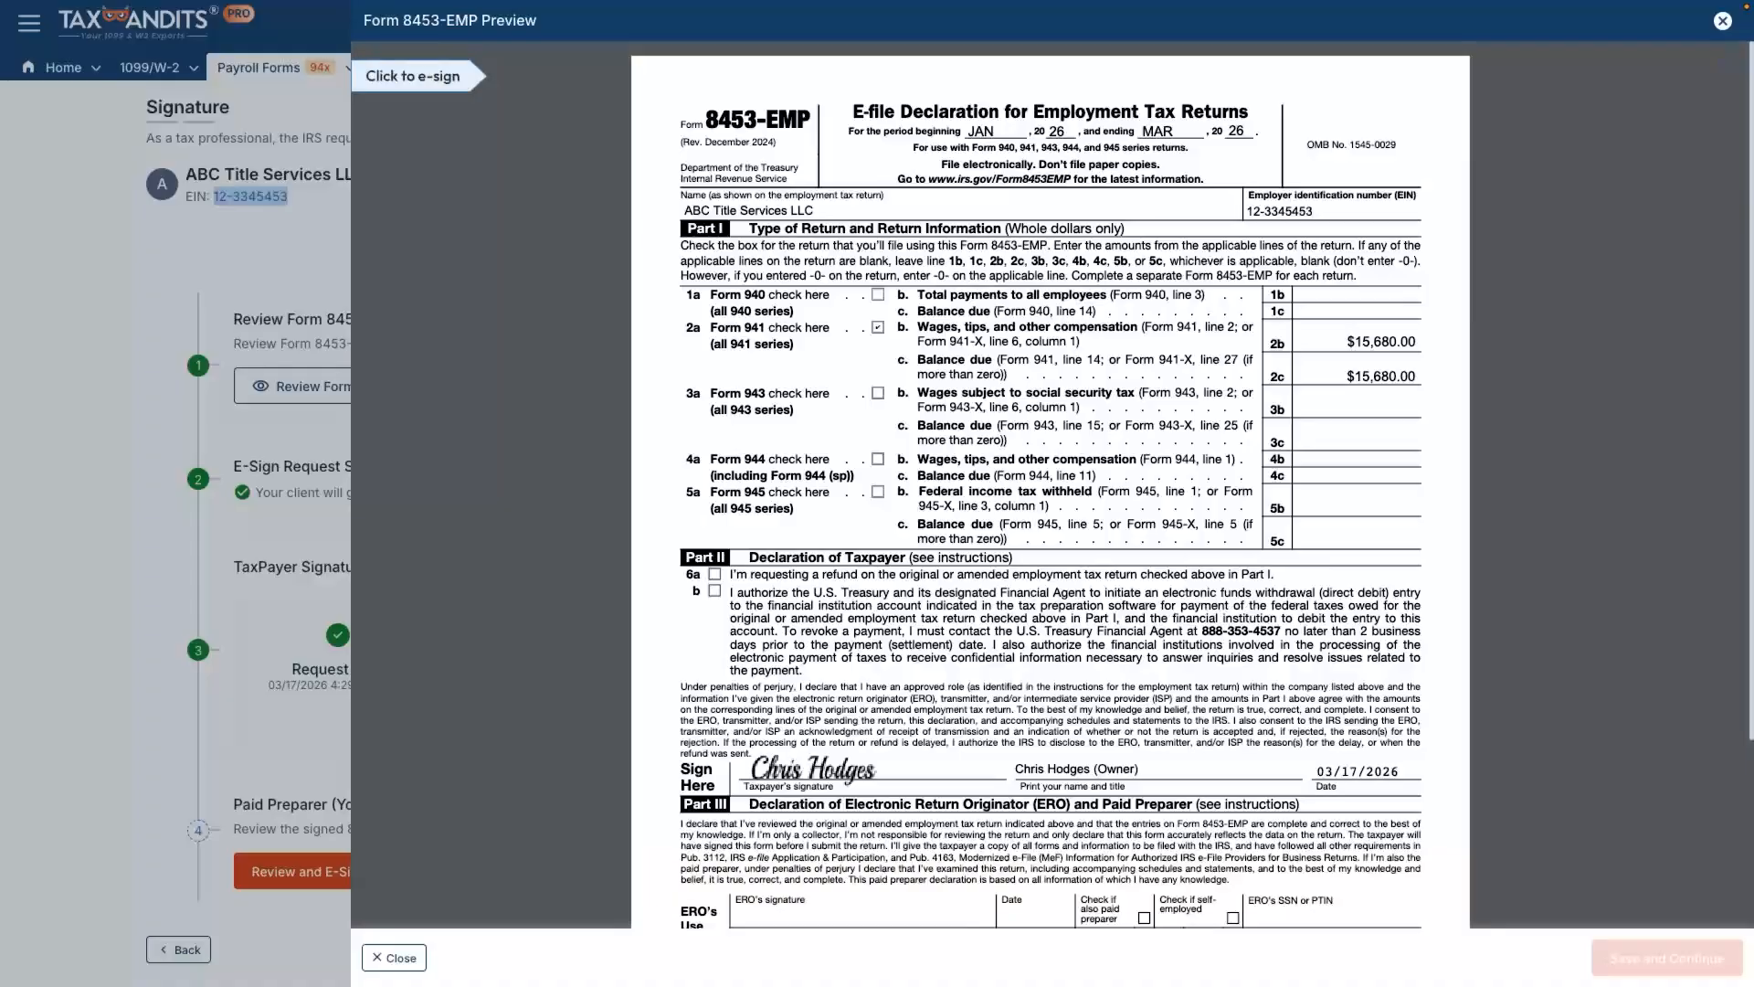
pyautogui.click(413, 76)
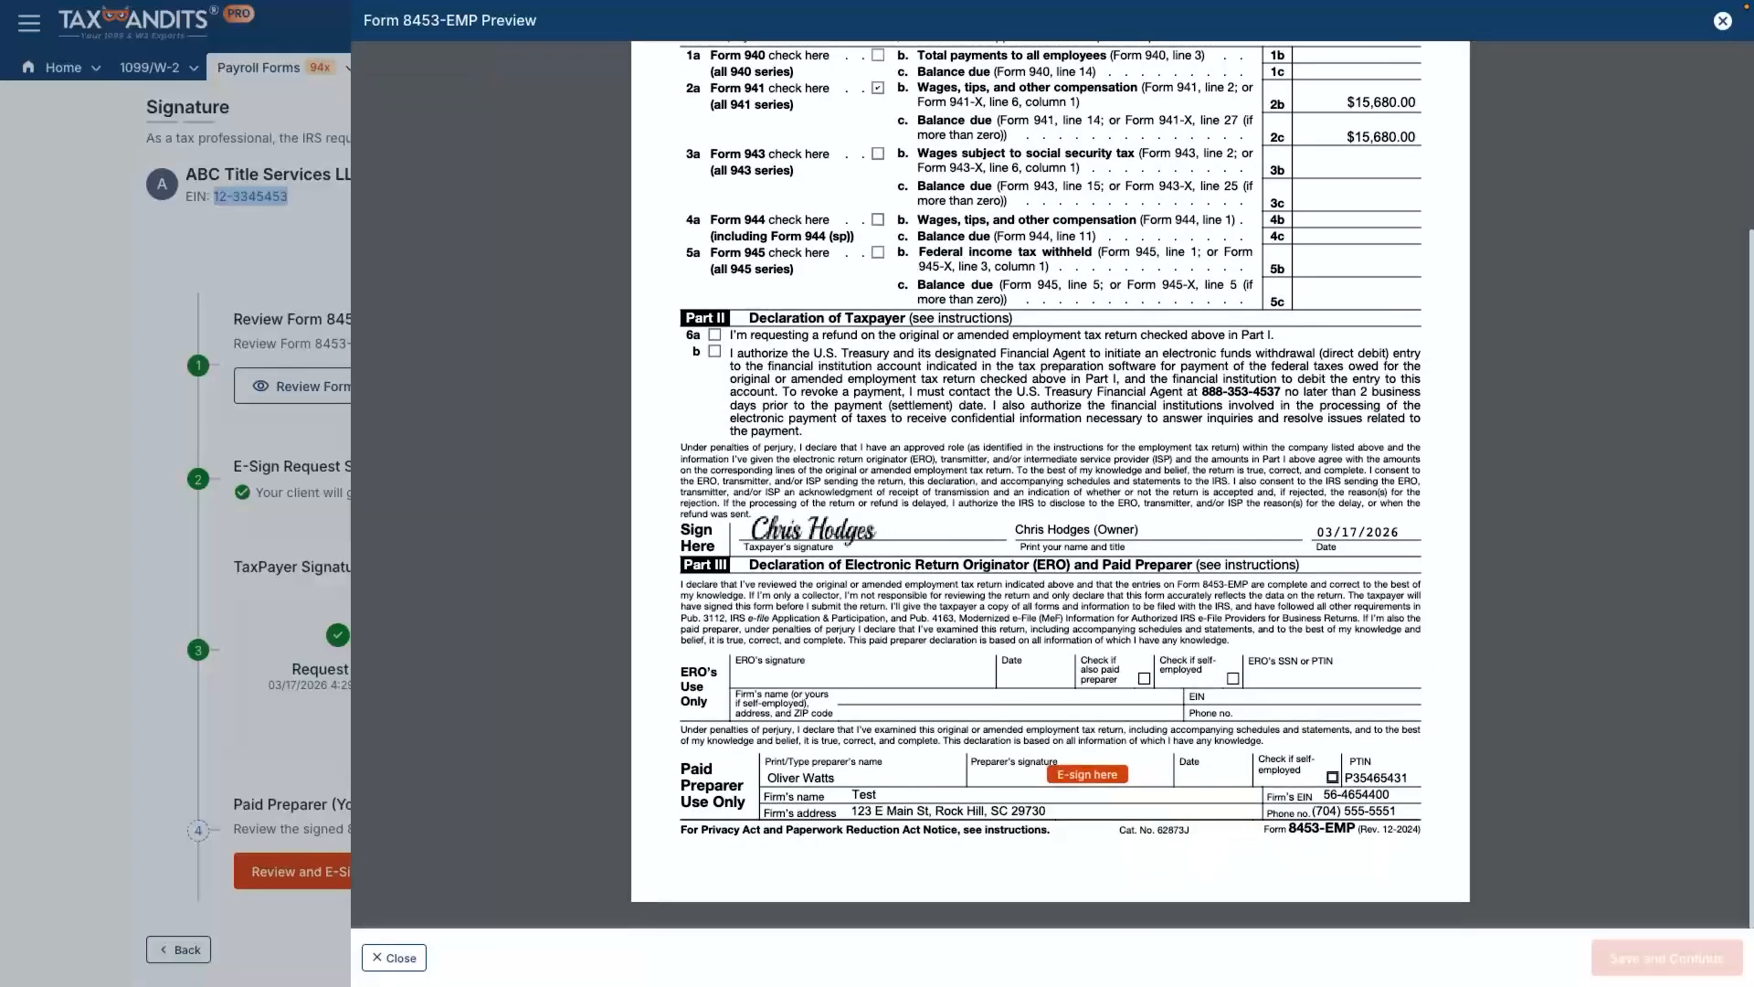
pyautogui.click(1088, 774)
pyautogui.click(555, 605)
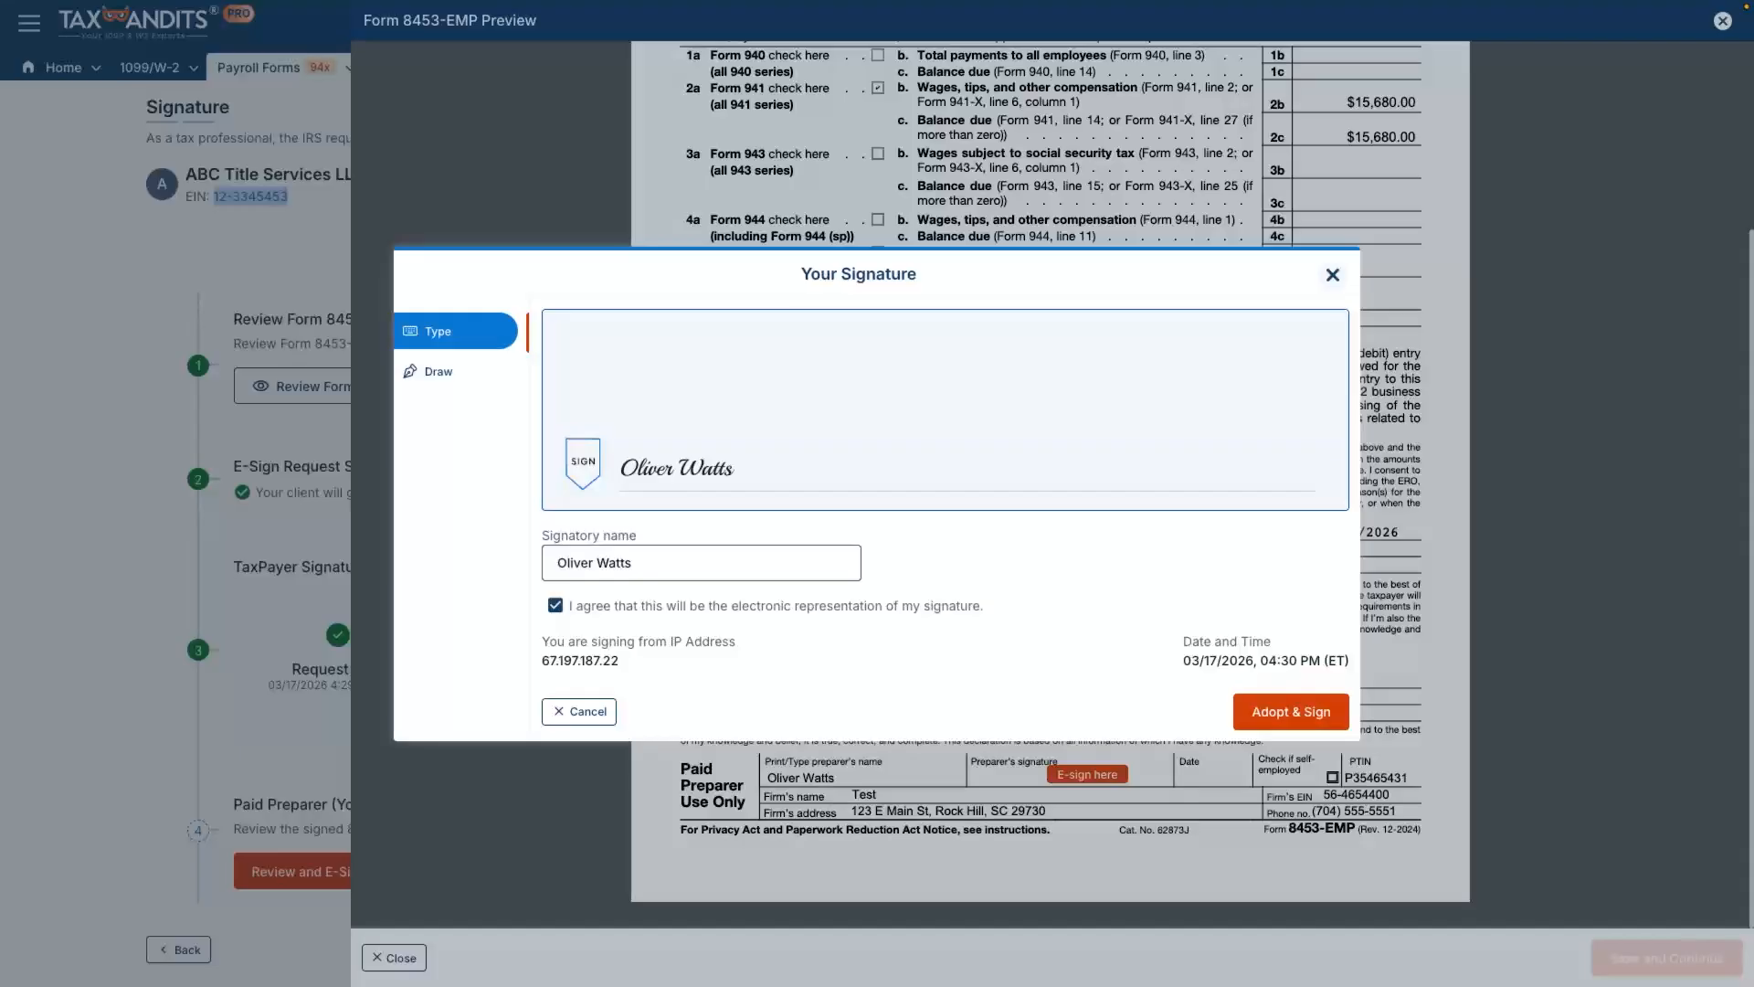
pyautogui.click(1290, 711)
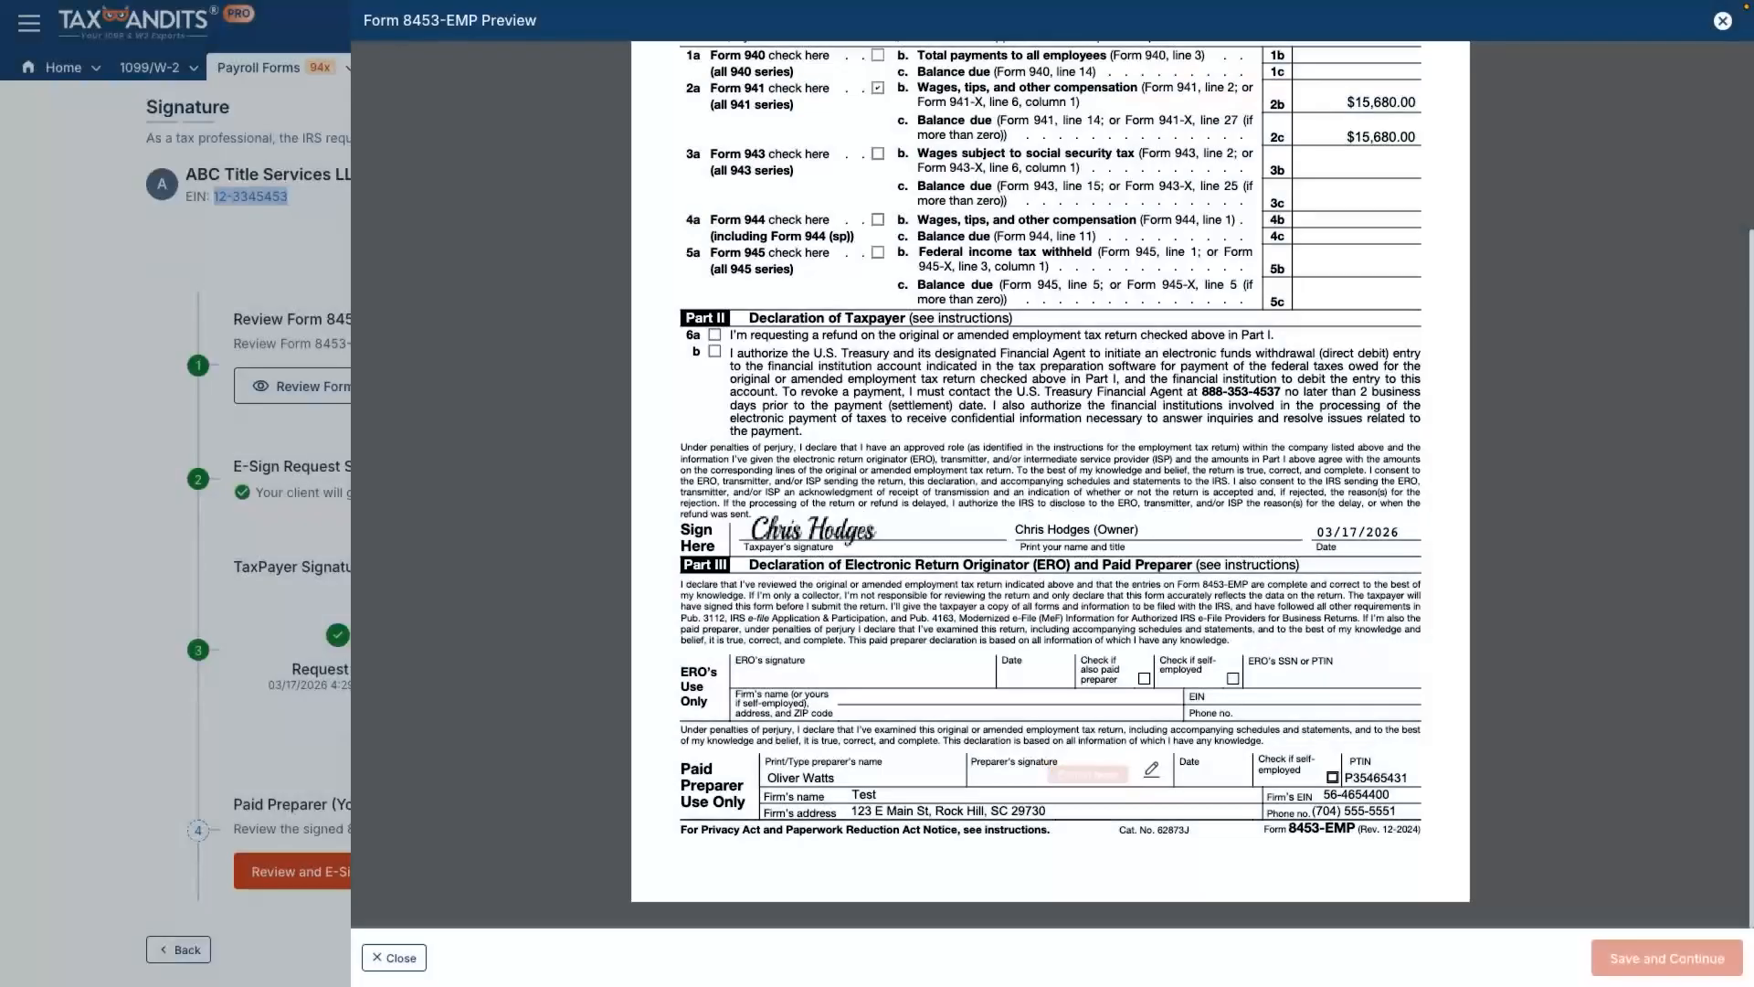
pyautogui.click(1668, 959)
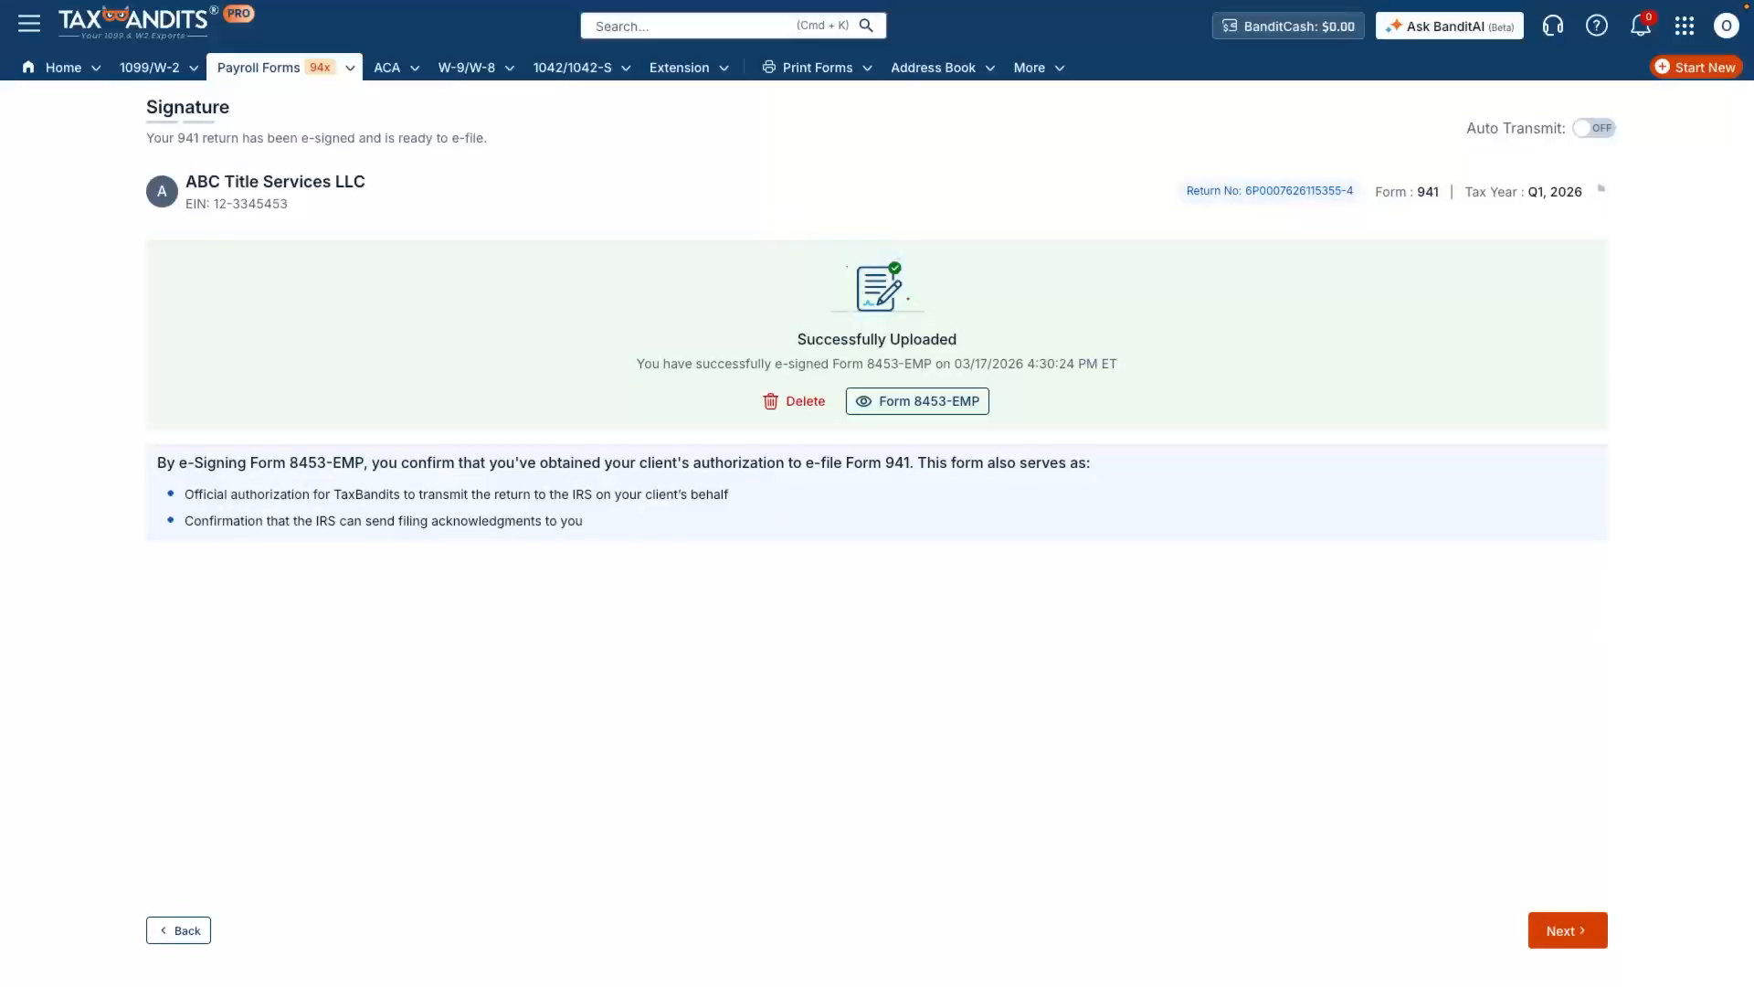
# - Select the $5.95 Form 941 option that pays only for the current return, without add-on services, and continue
pyautogui.click(1568, 931)
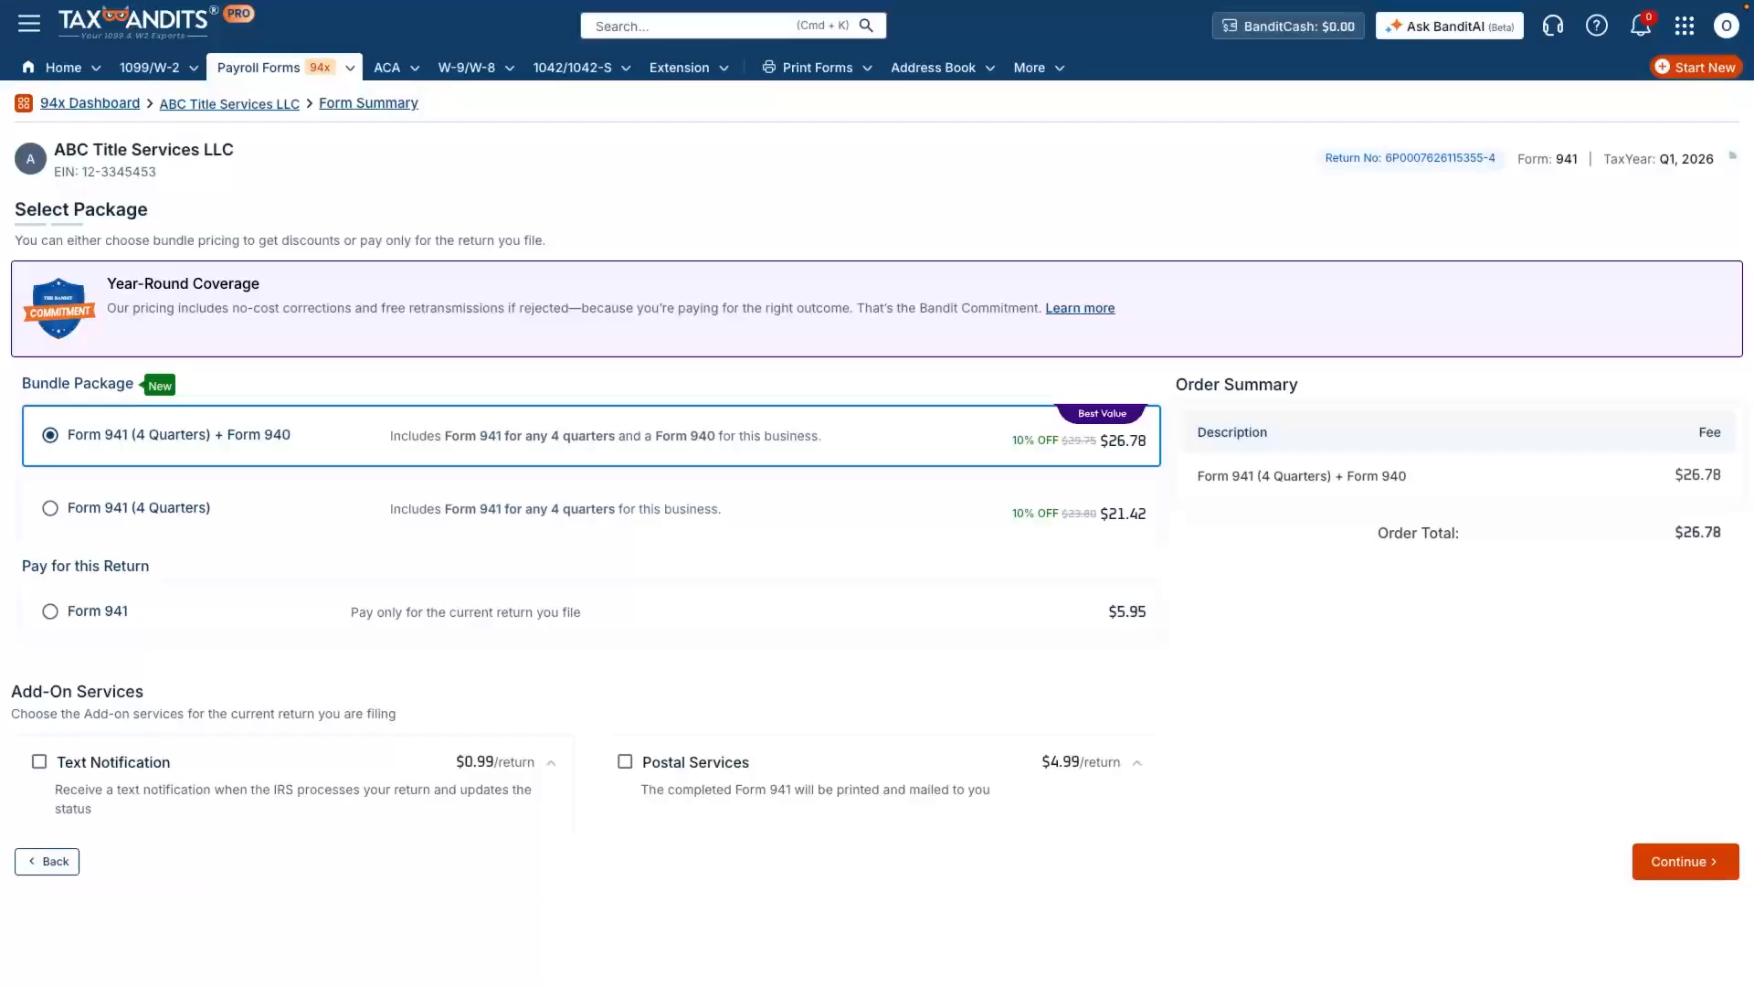
pyautogui.click(50, 611)
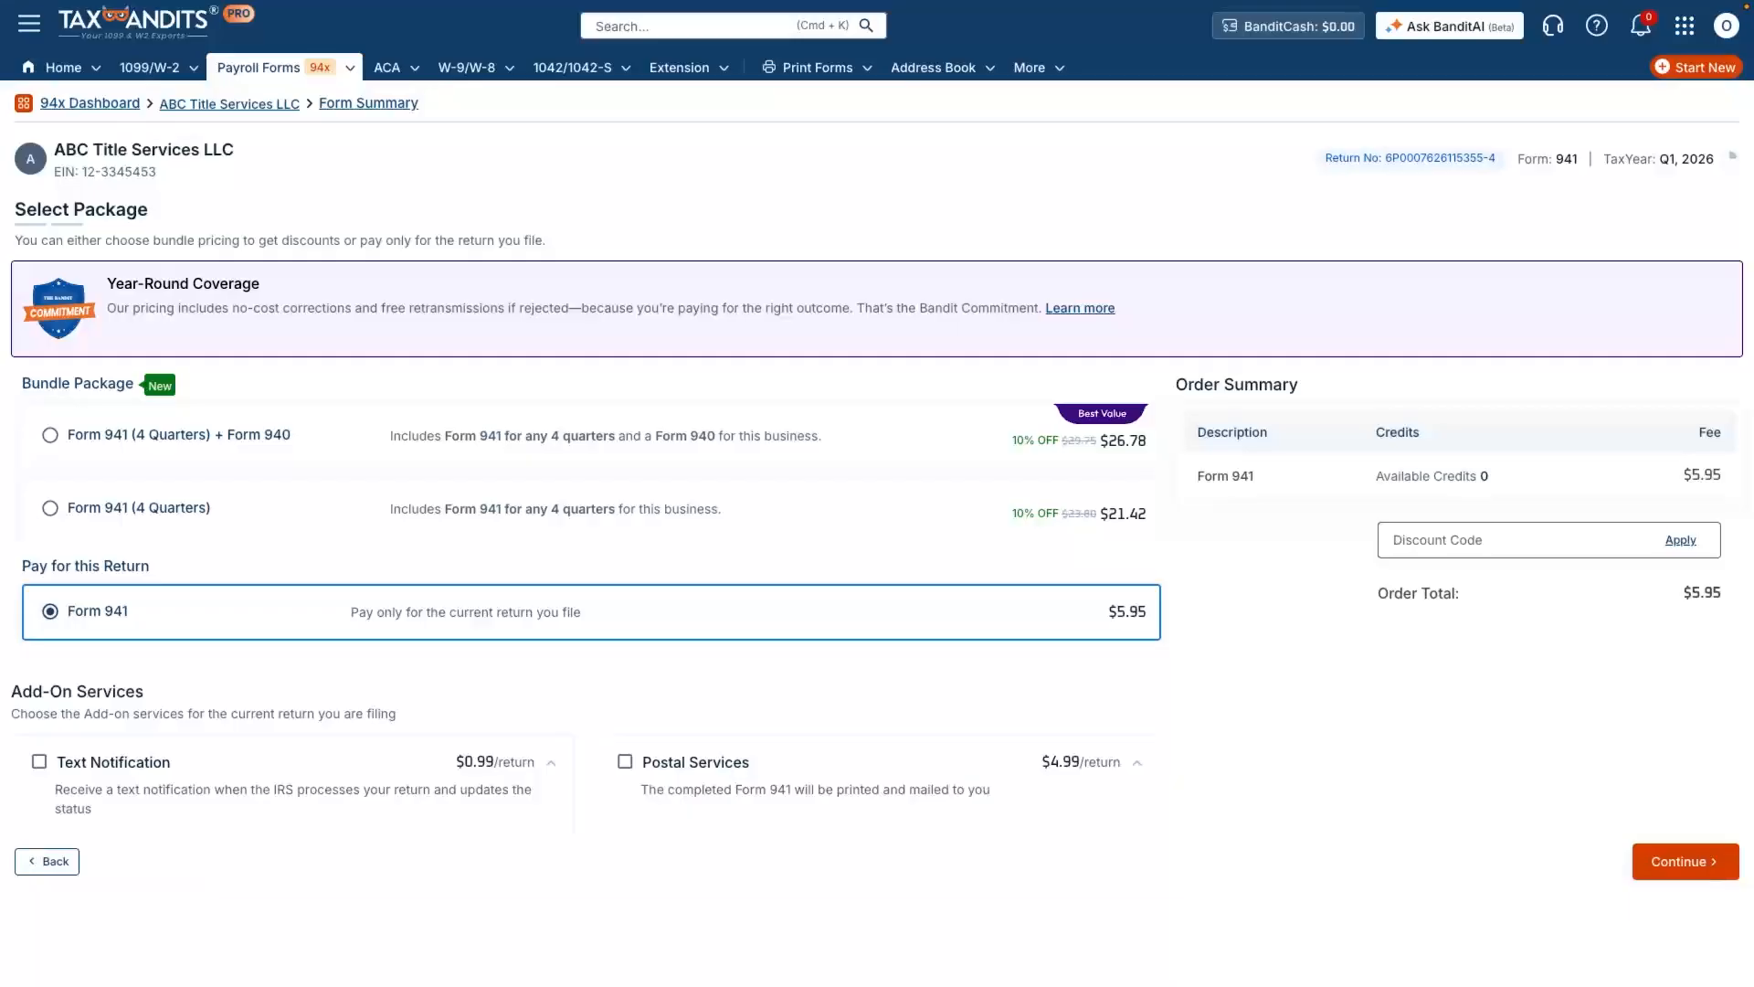
pyautogui.click(1686, 862)
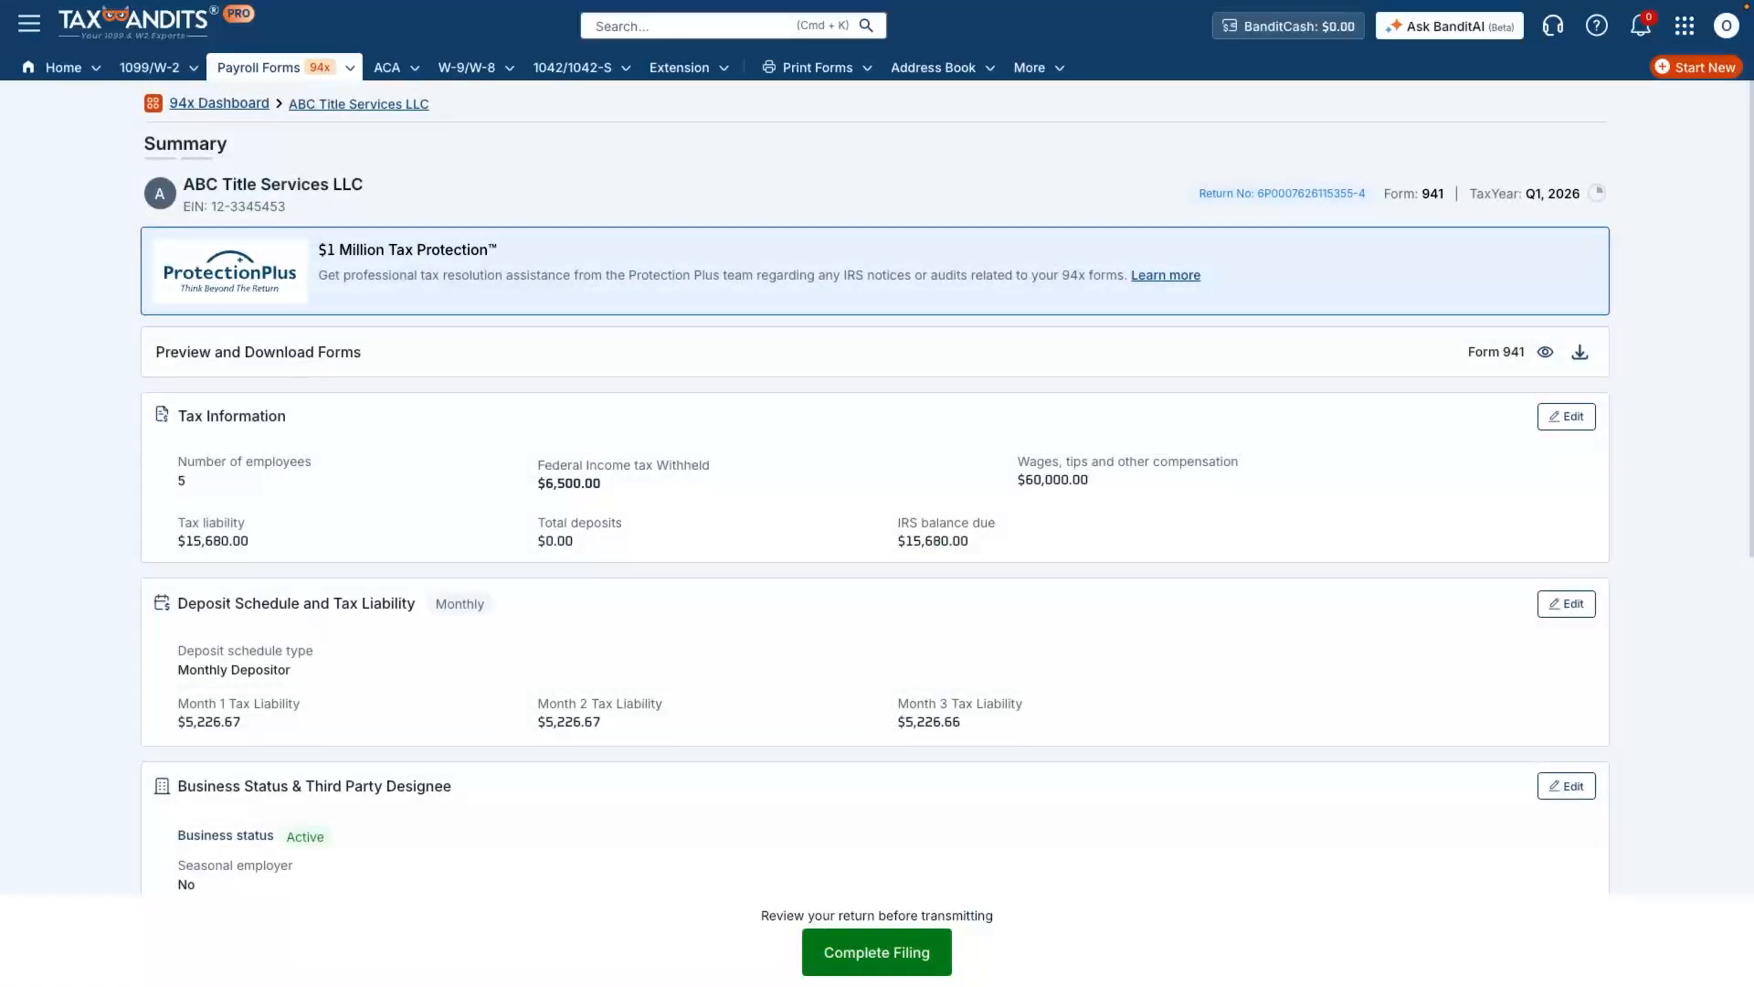
# - Complete the filing by entering the saved card's CVV, authorizing the charge, and paying for and transmitting the return
pyautogui.click(877, 952)
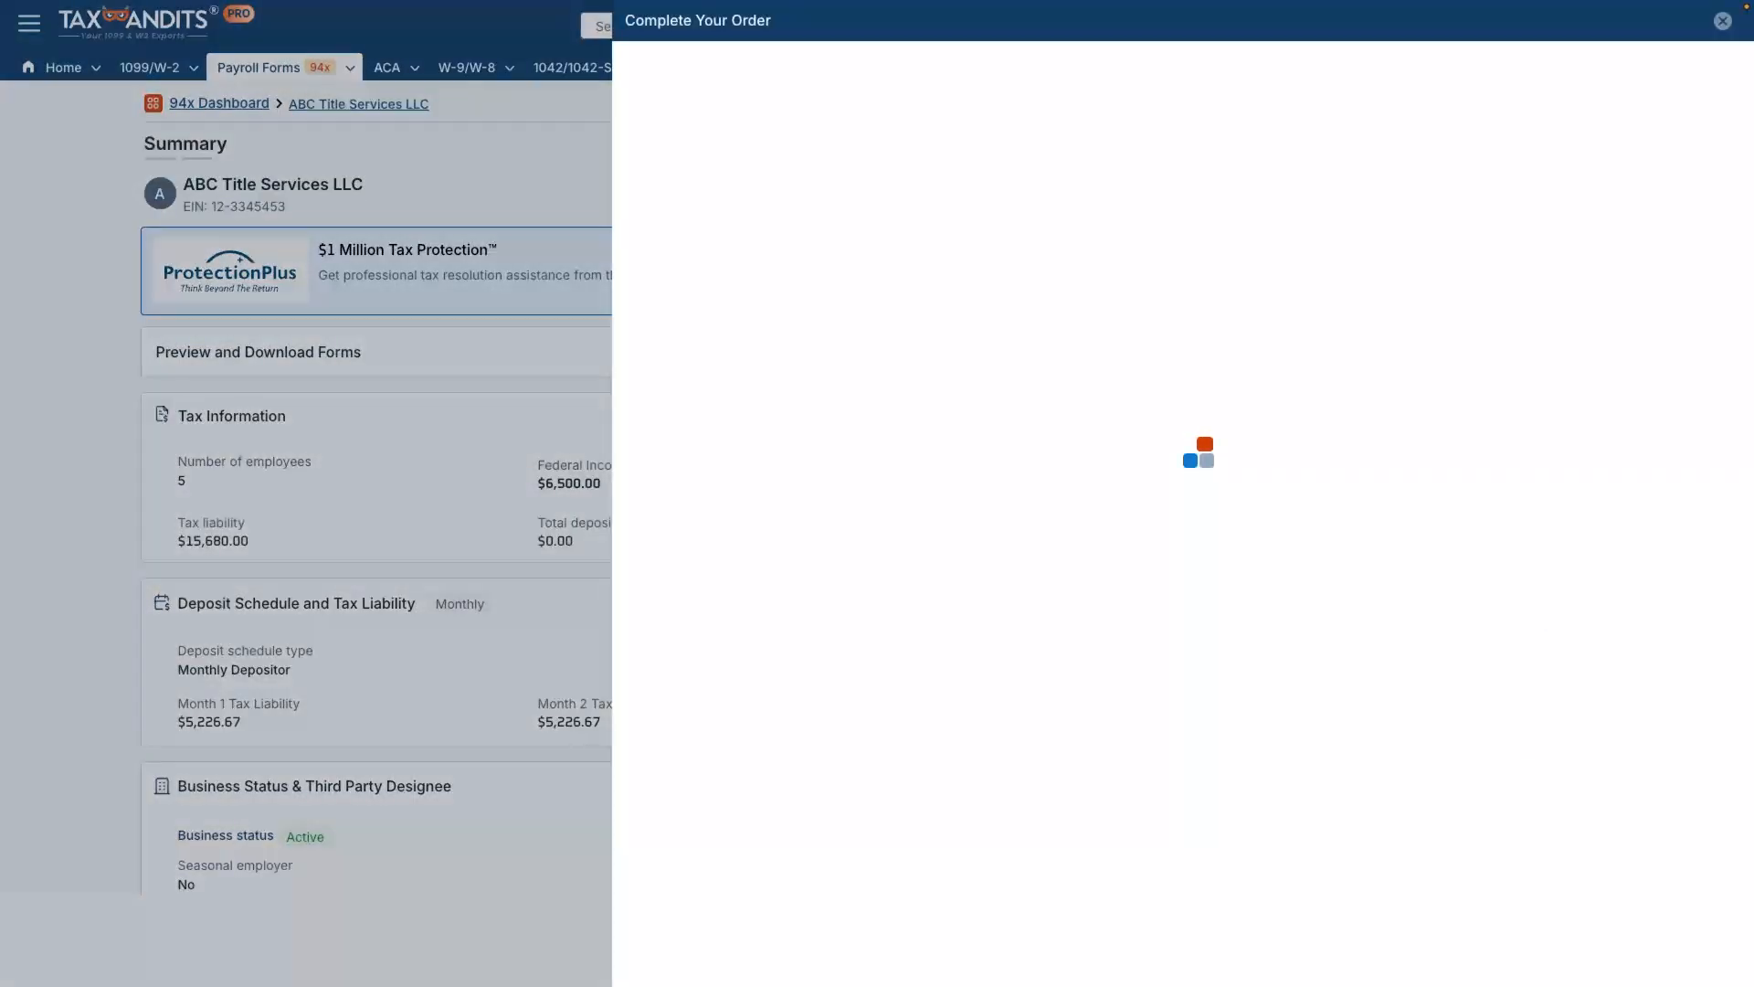
pyautogui.click(1184, 684)
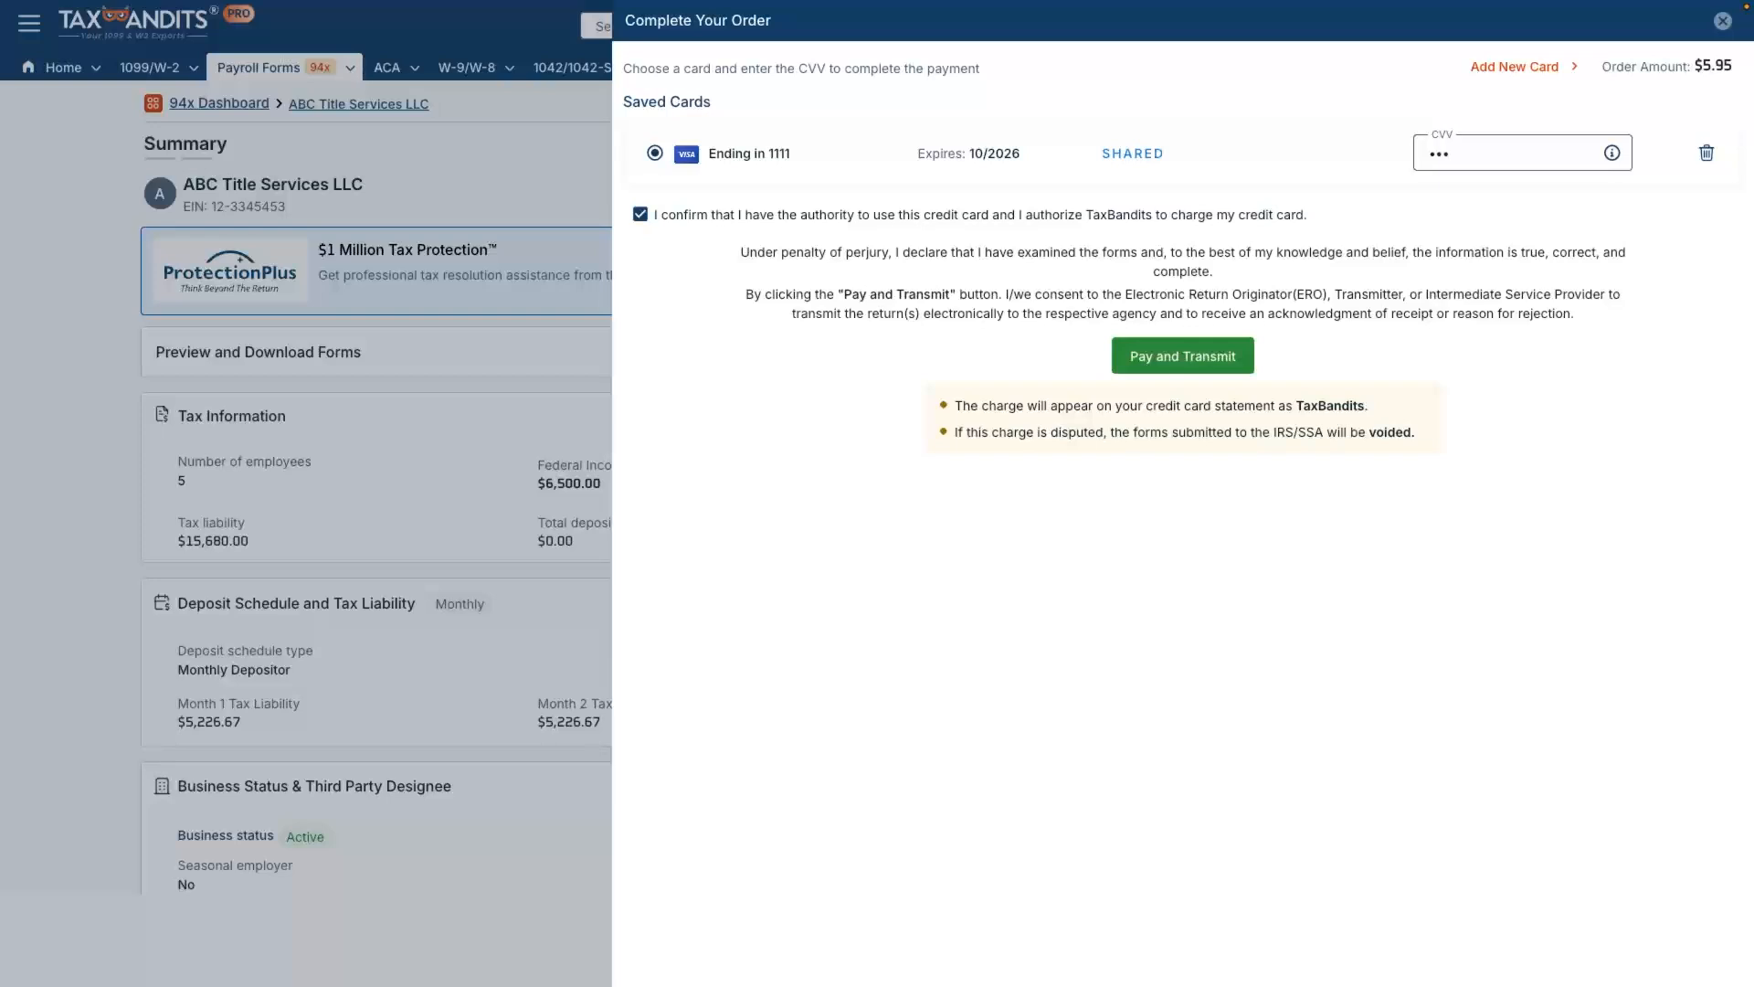
pyautogui.click(1183, 357)
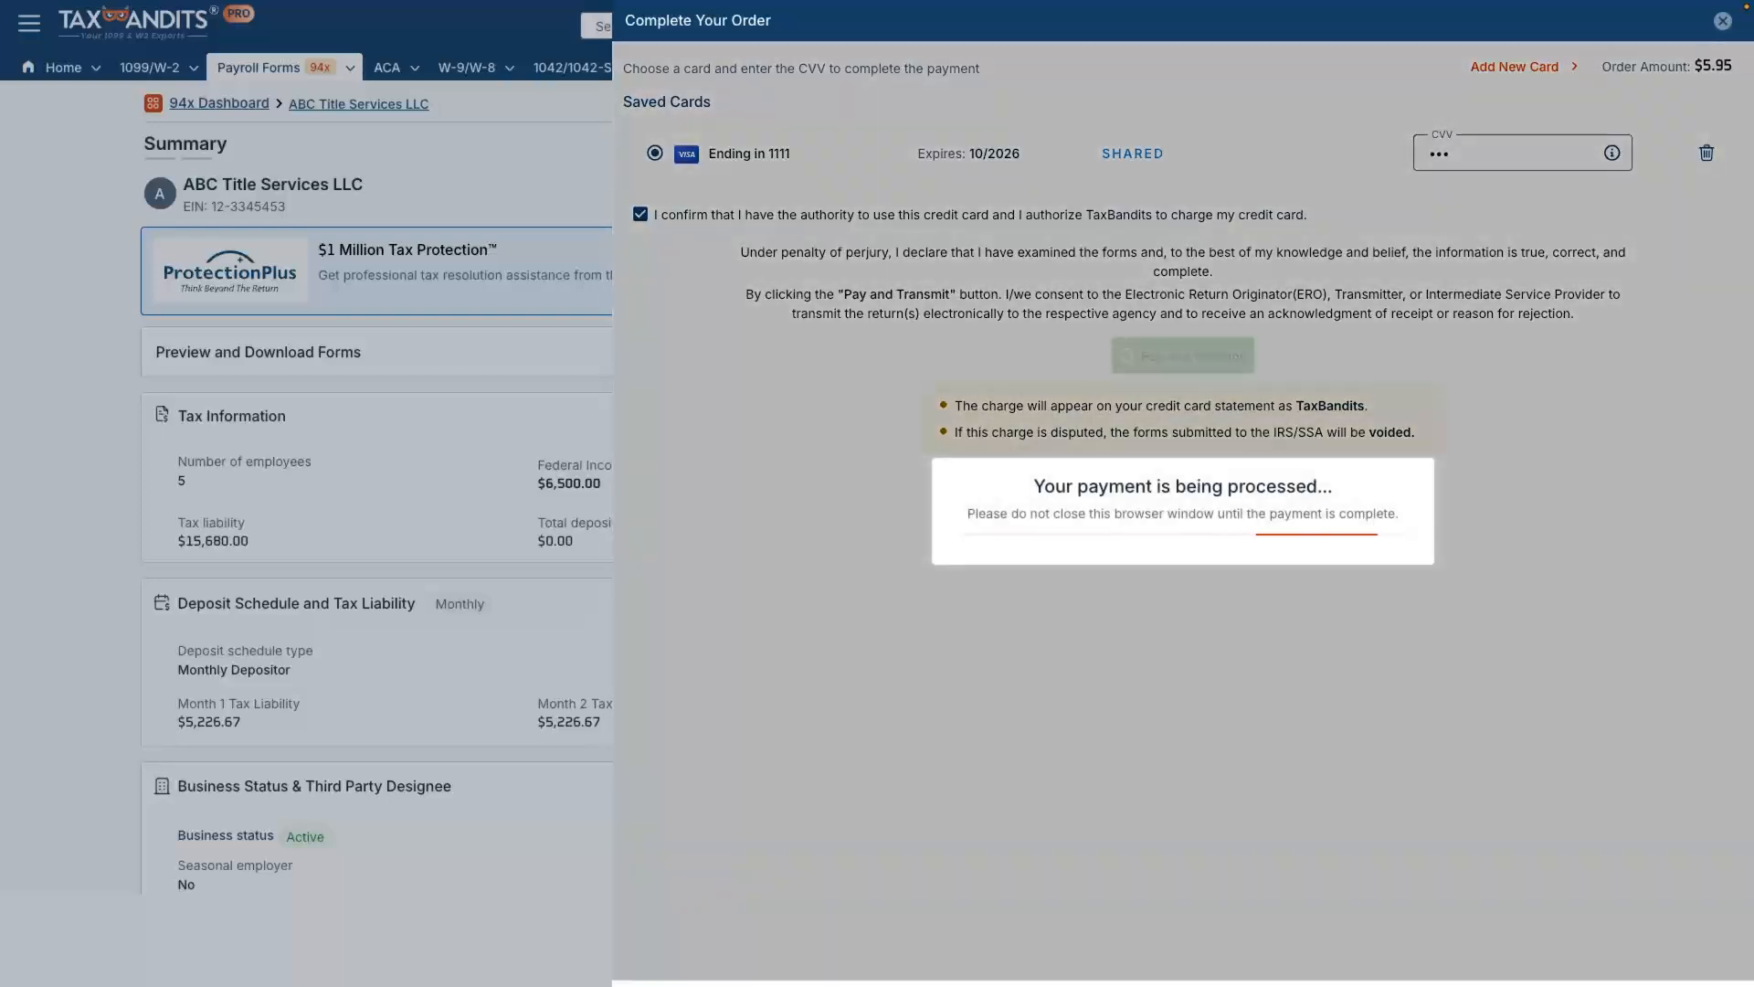